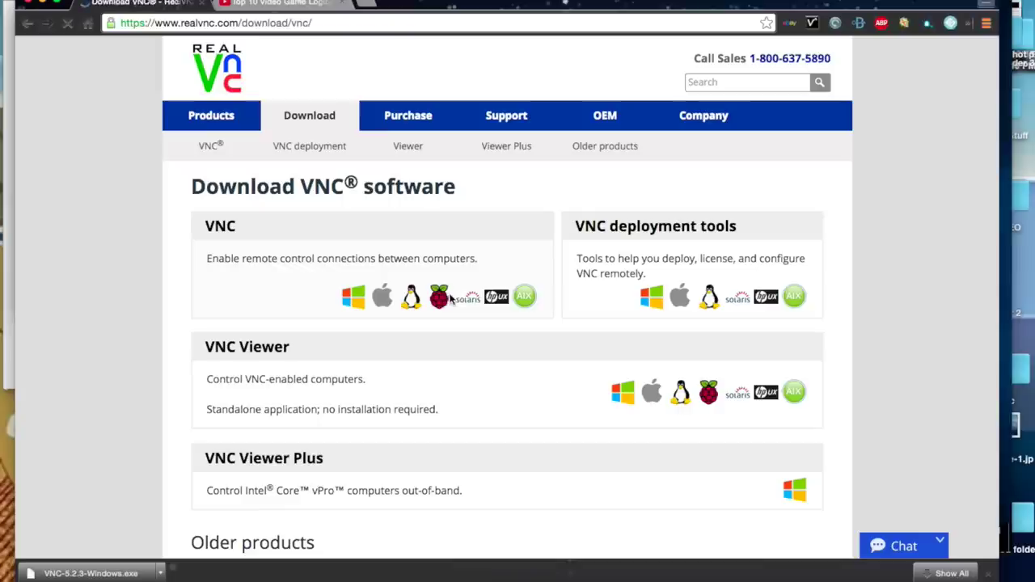
Open the VNC downloads table listing installers for Mac OS X, Windows, Linux and other platforms.
{"action": "left_click", "coordinate": [450, 299]}
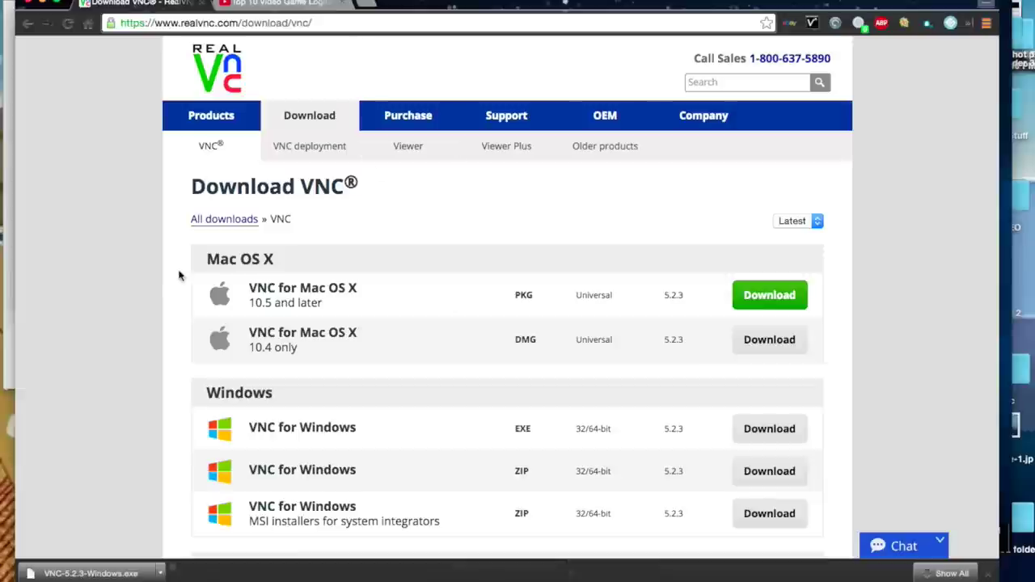
{"action": "left_click_drag", "start_coordinate": [89, 283], "coordinate": [106, 478]}
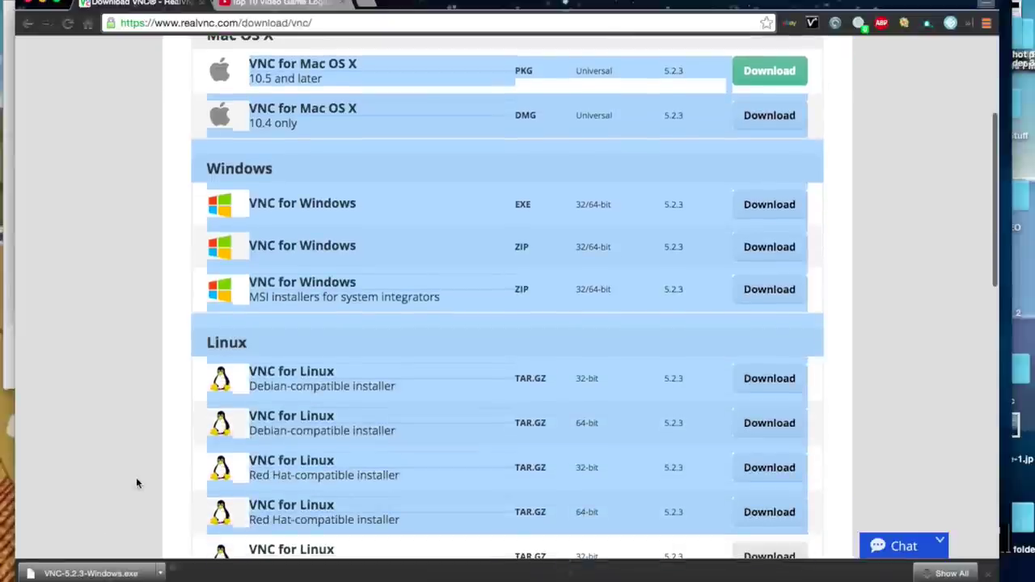
{"action": "left_click", "coordinate": [137, 481]}
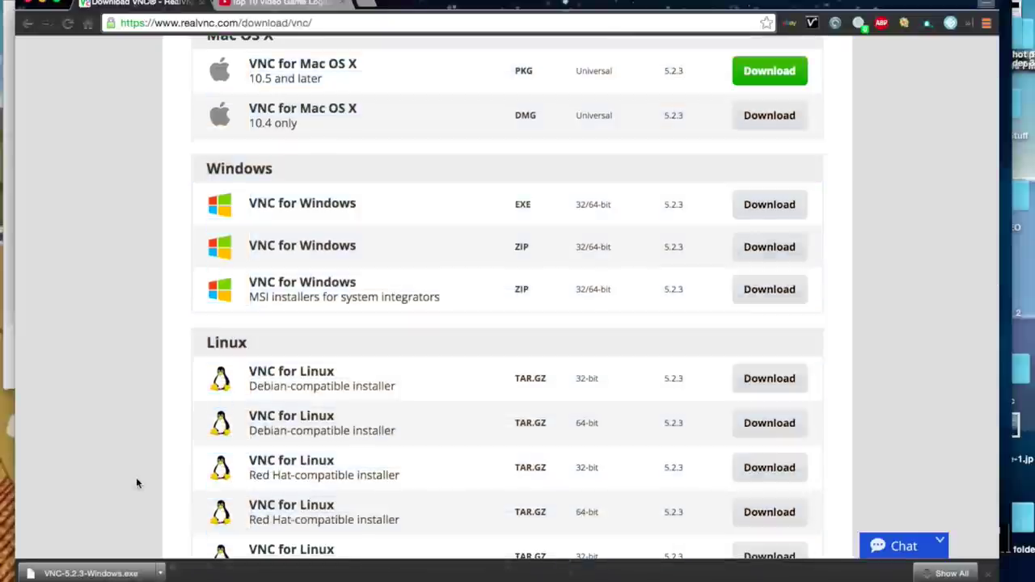
{"action": "left_click_drag", "start_coordinate": [251, 550], "coordinate": [841, 578]}
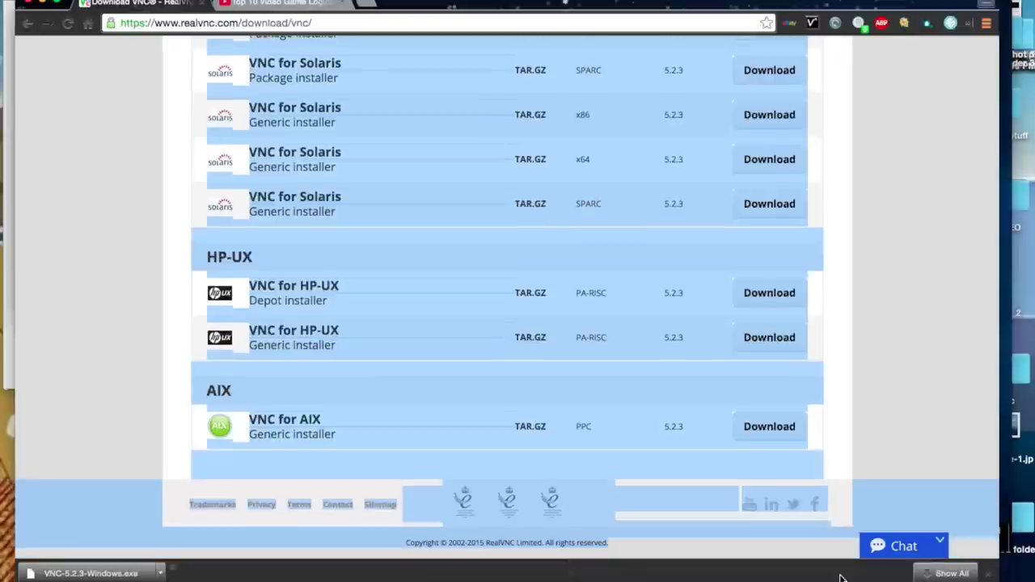
{"action": "left_click", "coordinate": [861, 442]}
{"action": "key", "text": "super+a"}
{"action": "scroll", "coordinate": [891, 238], "scroll_direction": "up", "scroll_amount": 20}
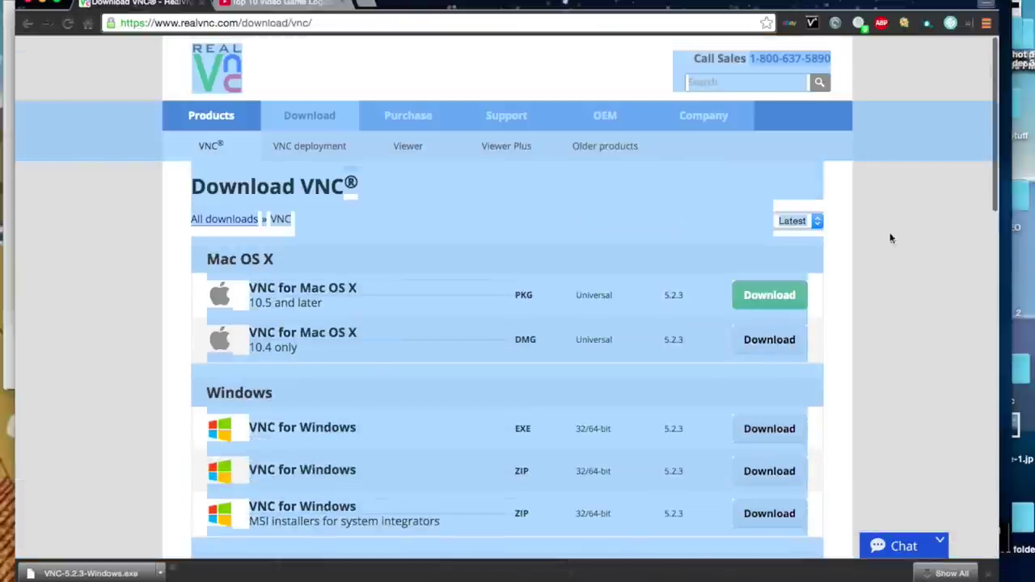
{"action": "left_click", "coordinate": [917, 300]}
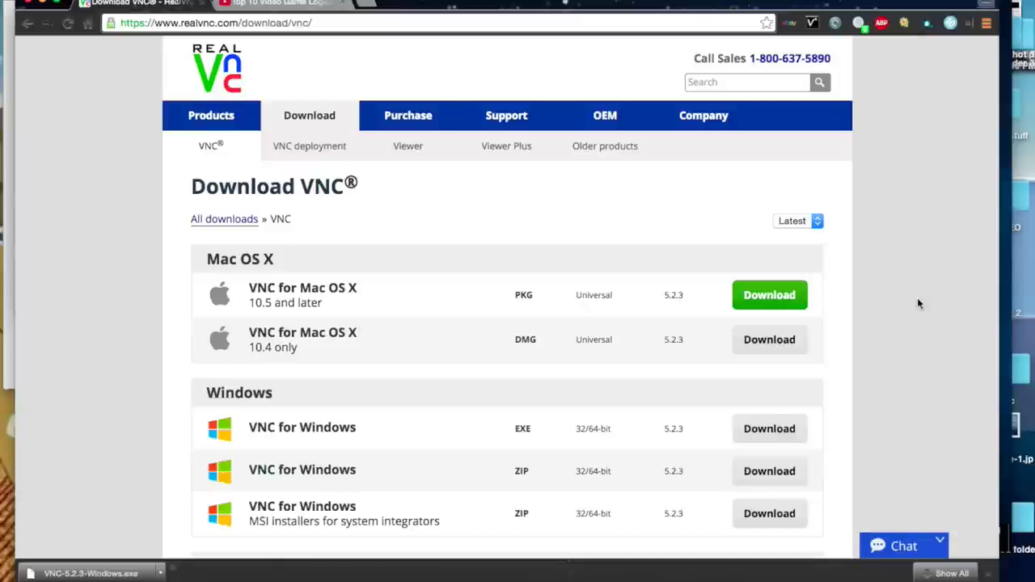
Browse the download table and download VNC for Mac OS X 10.5 and later (PKG).
{"action": "left_click_drag", "start_coordinate": [917, 303], "coordinate": [937, 447]}
{"action": "left_click", "coordinate": [937, 446]}
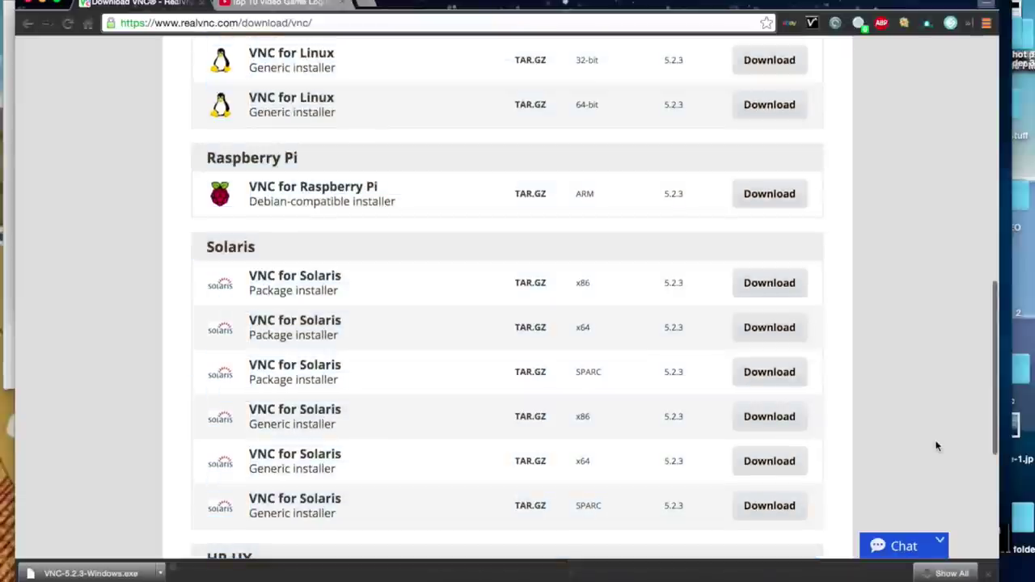
{"action": "left_click_drag", "start_coordinate": [937, 447], "coordinate": [946, 548]}
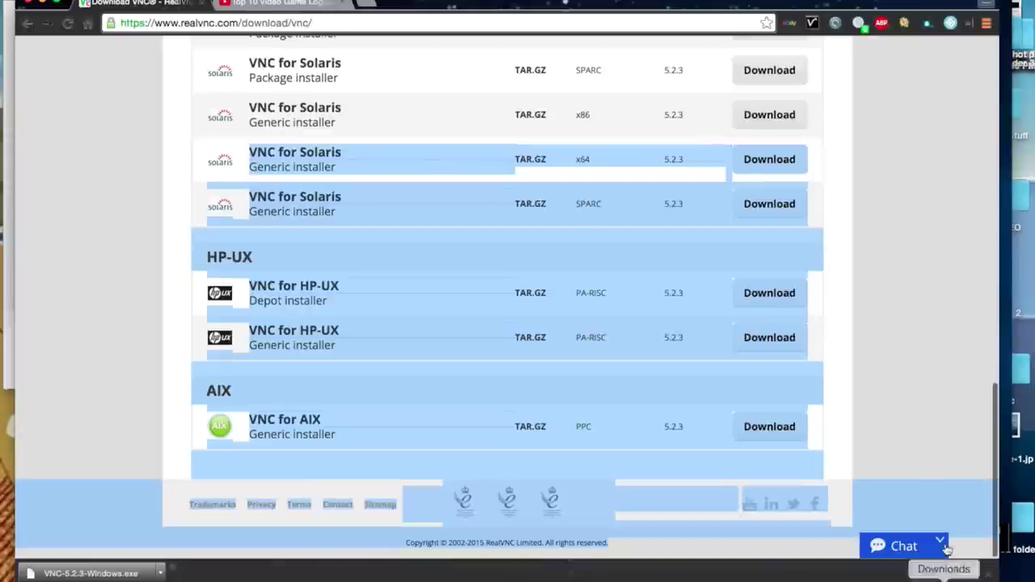
{"action": "left_click_drag", "start_coordinate": [945, 464], "coordinate": [914, 37]}
{"action": "left_click", "coordinate": [948, 257]}
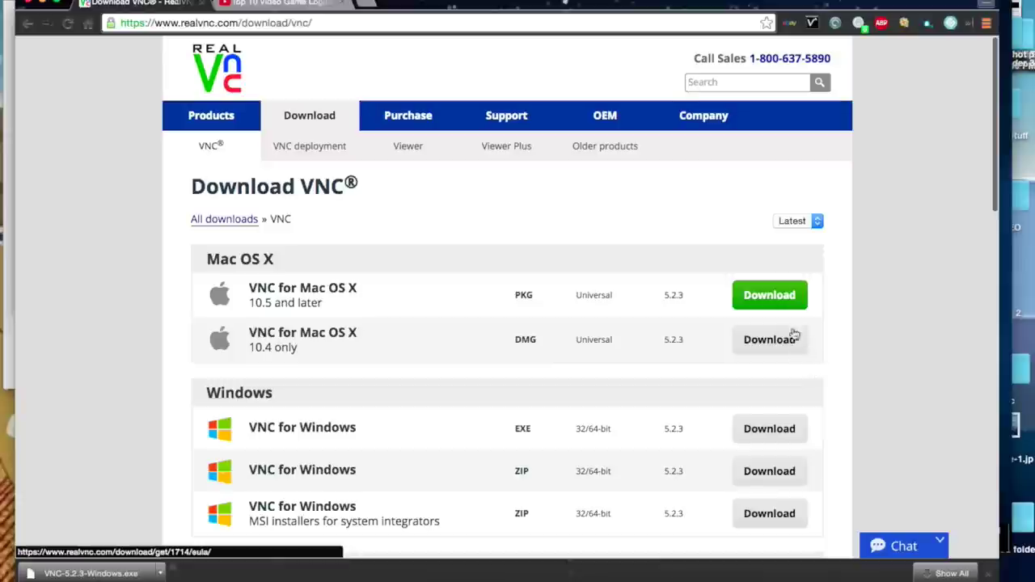
{"action": "left_click", "coordinate": [795, 298]}
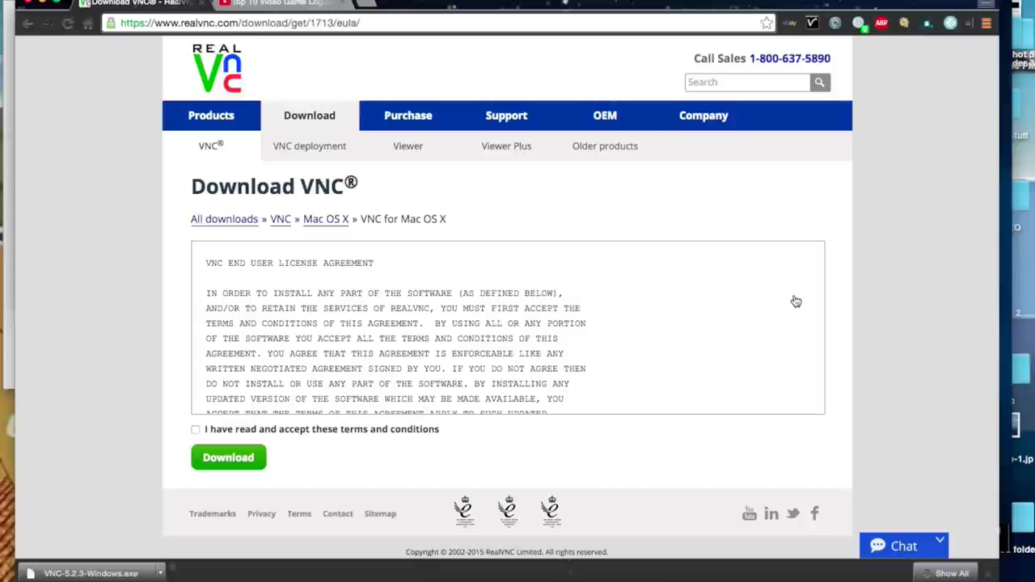
Accept the licence terms, start the Mac download, cancel saving, and go to Licensing.
{"action": "left_click", "coordinate": [248, 430]}
{"action": "left_click", "coordinate": [222, 459]}
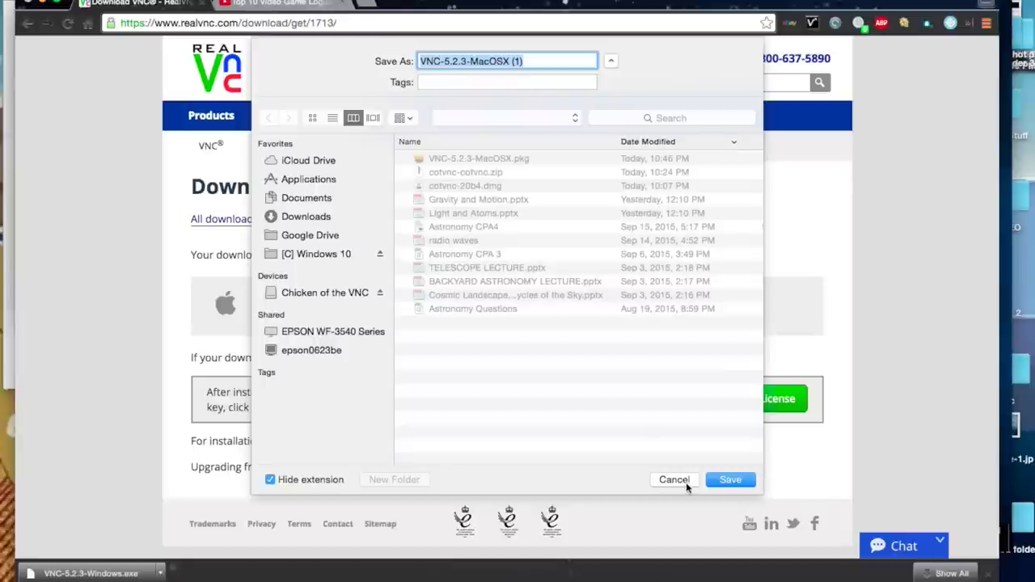
{"action": "left_click", "coordinate": [685, 482]}
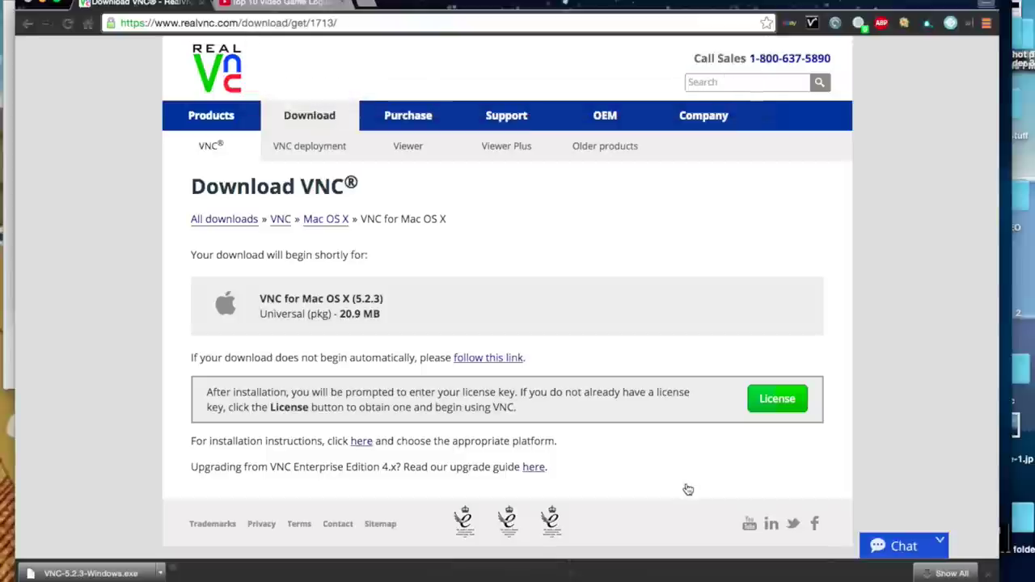
{"action": "left_click", "coordinate": [779, 414]}
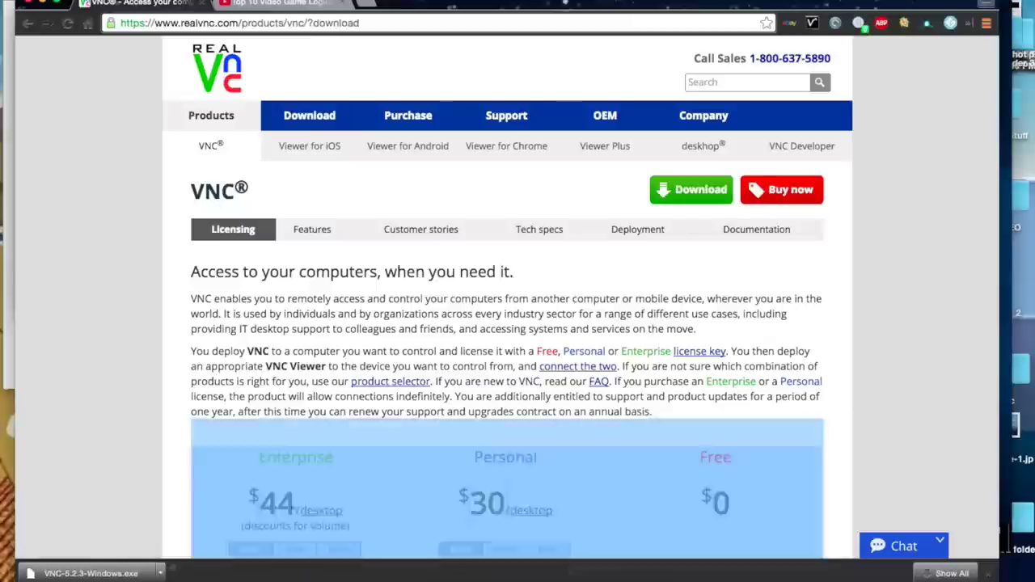
Compare the Enterprise, Personal and Free licence plans and request a key for the Free plan.
{"action": "scroll", "coordinate": [894, 428], "scroll_direction": "down", "scroll_amount": 5}
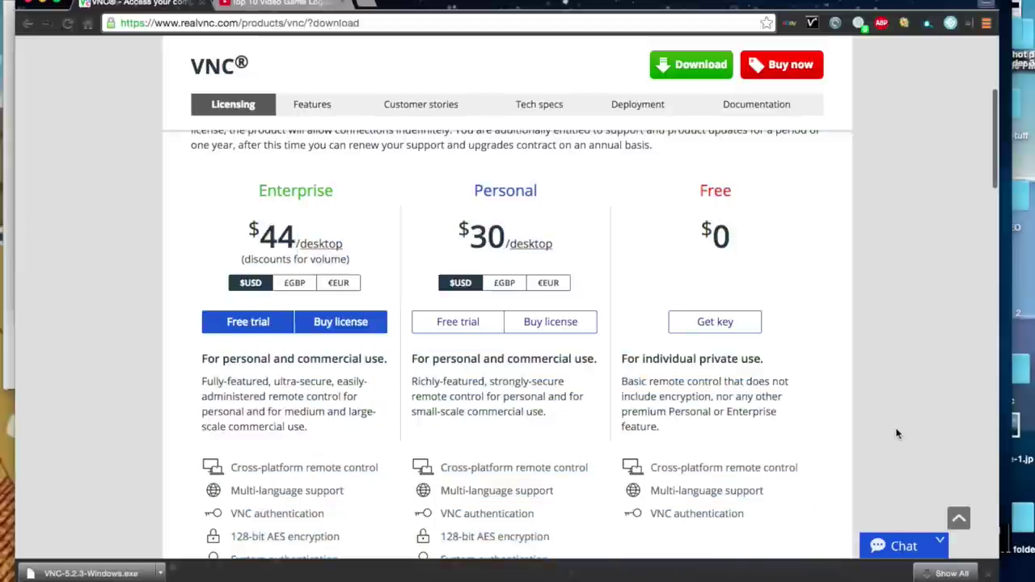
{"action": "scroll", "coordinate": [887, 434], "scroll_direction": "down", "scroll_amount": 5}
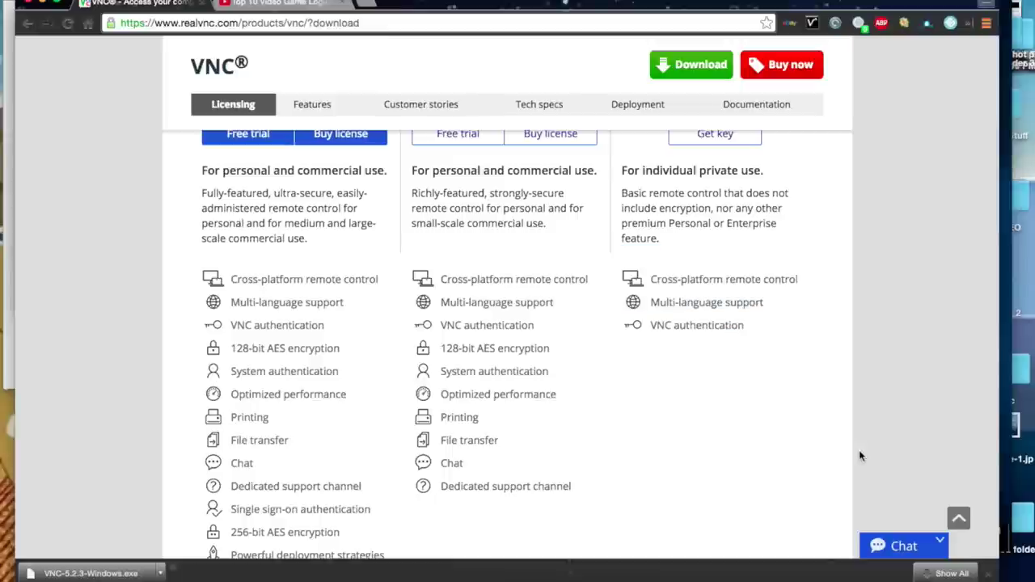
{"action": "left_click_drag", "start_coordinate": [859, 448], "coordinate": [869, 268]}
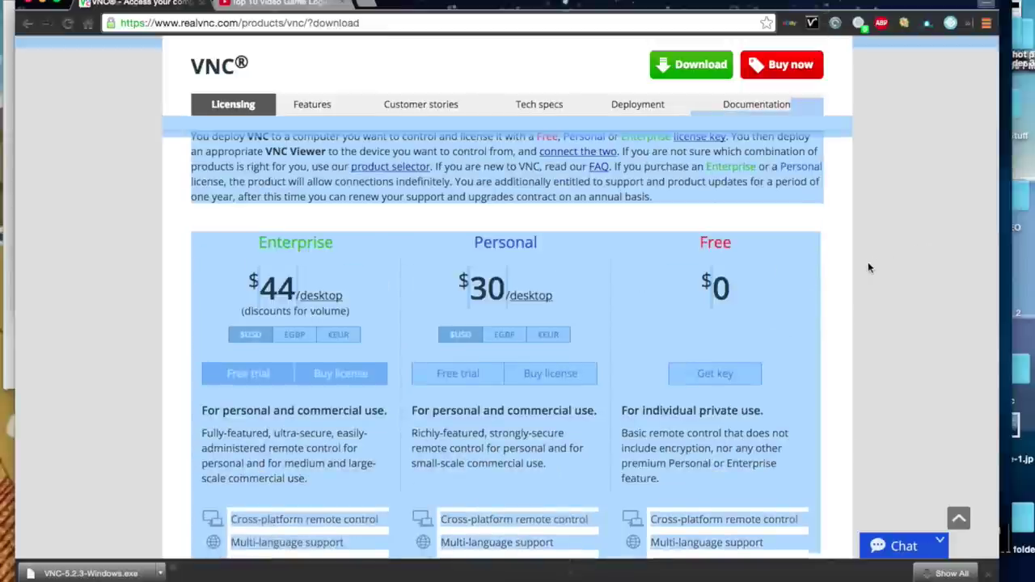
{"action": "left_click", "coordinate": [869, 268]}
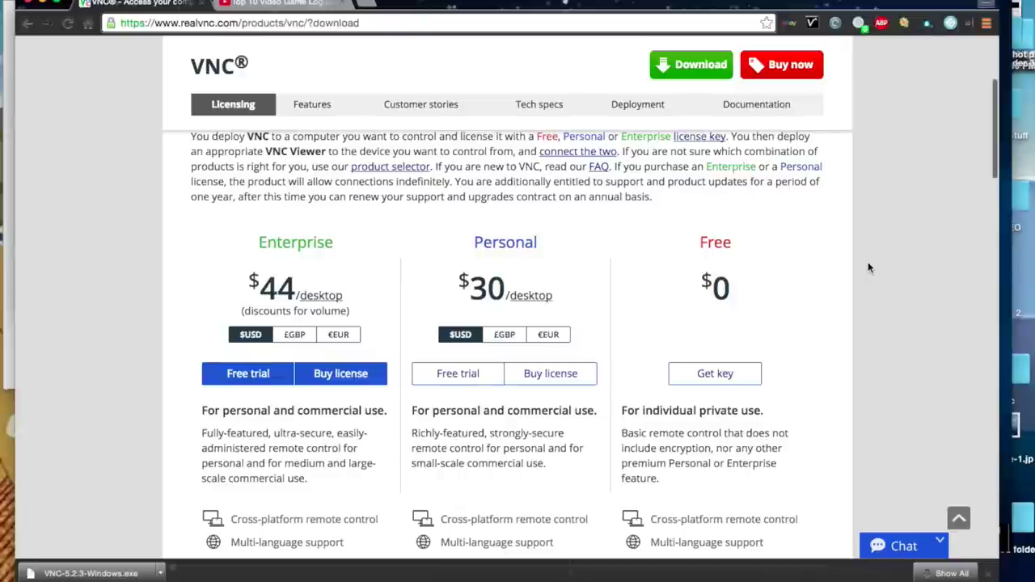
{"action": "left_click_drag", "start_coordinate": [869, 268], "coordinate": [839, 474]}
{"action": "left_click", "coordinate": [877, 347]}
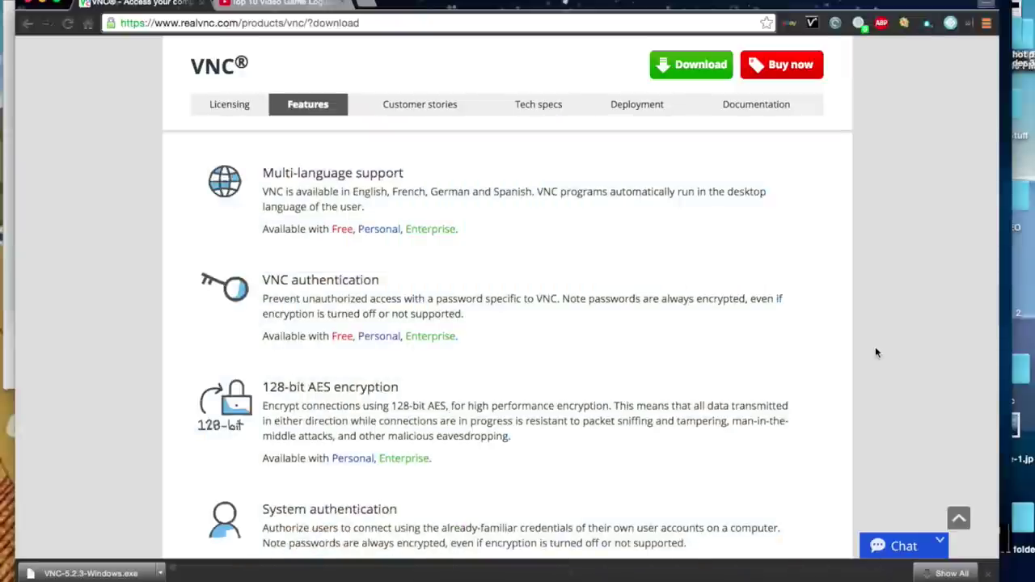
{"action": "scroll", "coordinate": [875, 346], "scroll_direction": "up", "scroll_amount": 6}
{"action": "scroll", "coordinate": [875, 346], "scroll_direction": "up", "scroll_amount": 2}
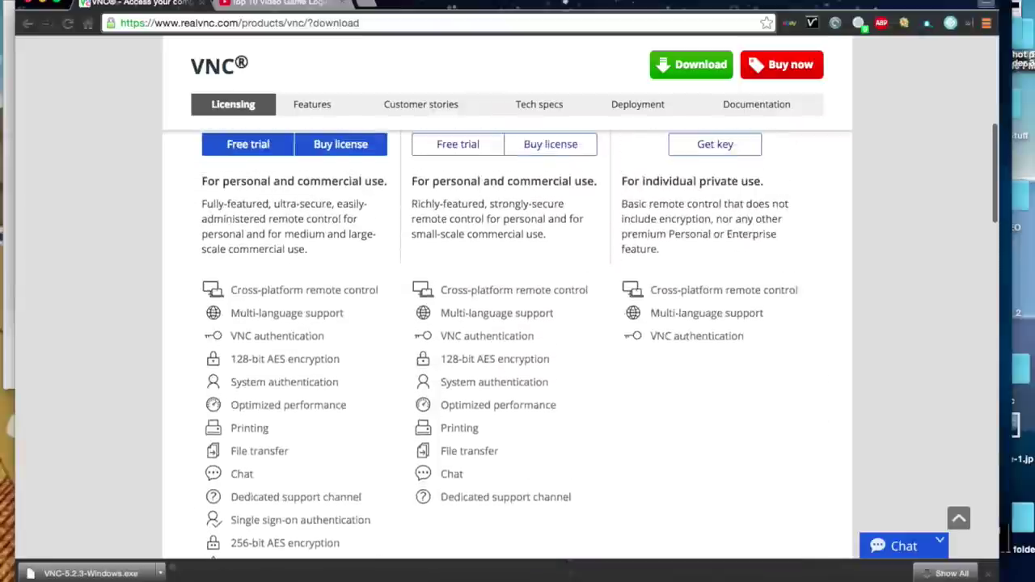
{"action": "scroll", "coordinate": [875, 346], "scroll_direction": "down", "scroll_amount": 1}
{"action": "scroll", "coordinate": [874, 347], "scroll_direction": "up", "scroll_amount": 1}
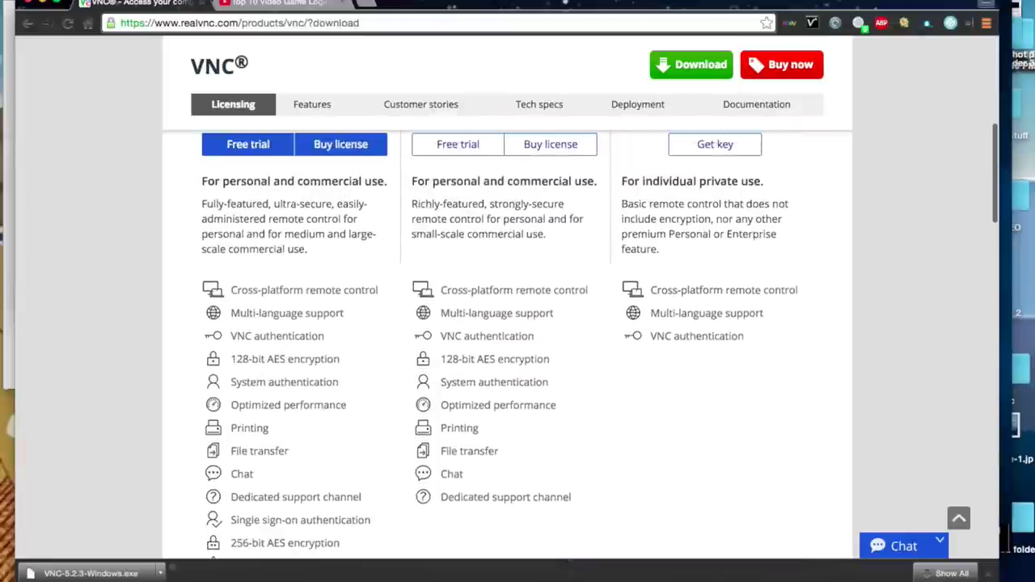
{"action": "scroll", "coordinate": [875, 346], "scroll_direction": "down", "scroll_amount": 2}
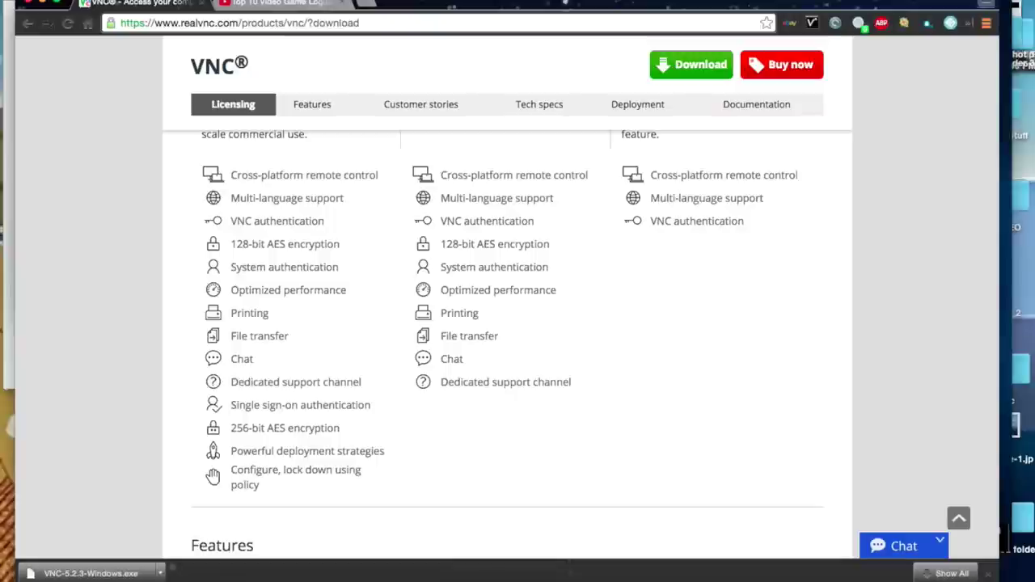
{"action": "scroll", "coordinate": [773, 247], "scroll_direction": "up", "scroll_amount": 5}
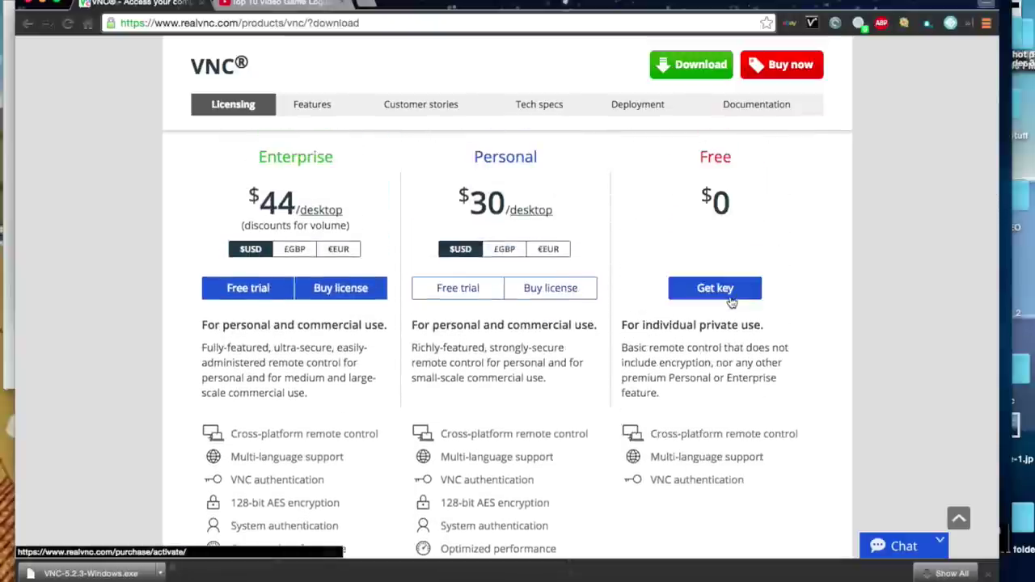
{"action": "left_click", "coordinate": [715, 289]}
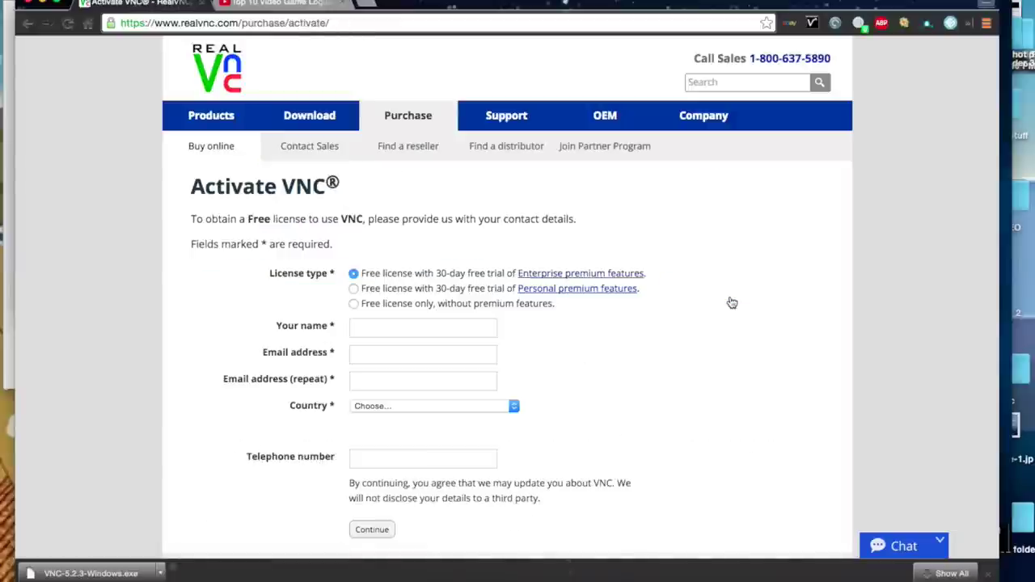
Choose 'Free license only, without premium features' and shift the browser window down.
{"action": "left_click", "coordinate": [441, 305]}
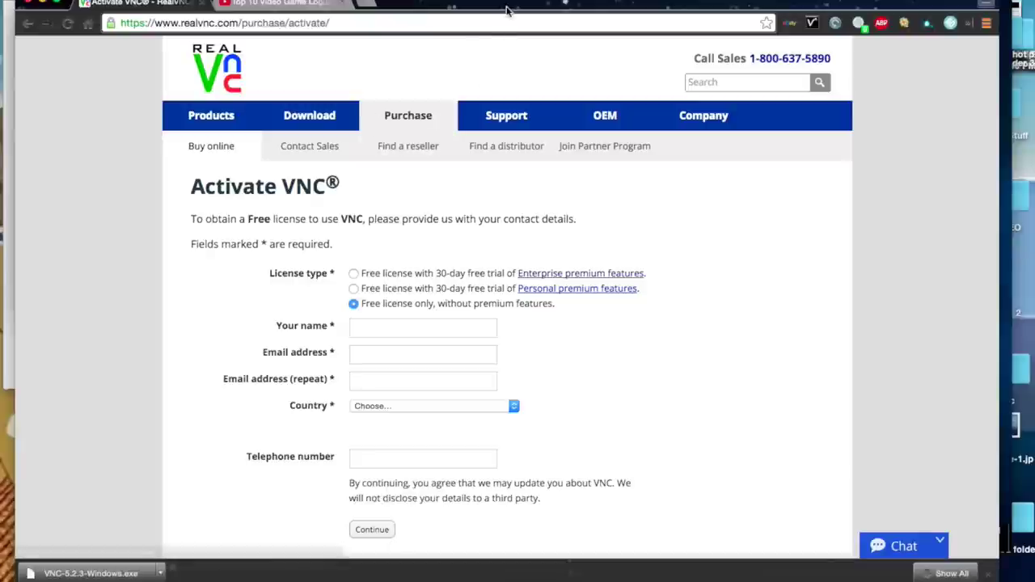
{"action": "left_click_drag", "start_coordinate": [511, 5], "coordinate": [605, 15]}
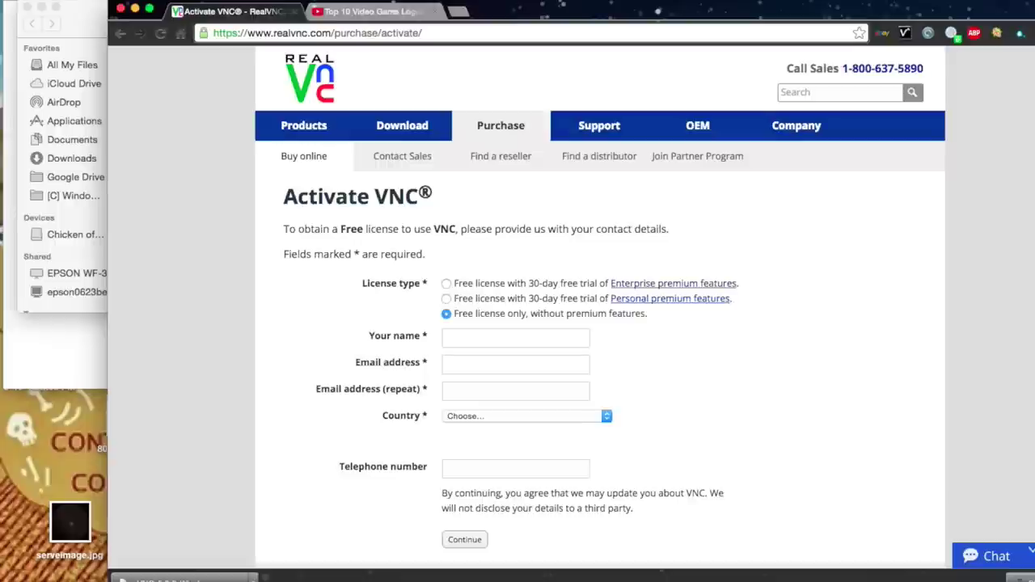
{"action": "key", "text": "super+space"}
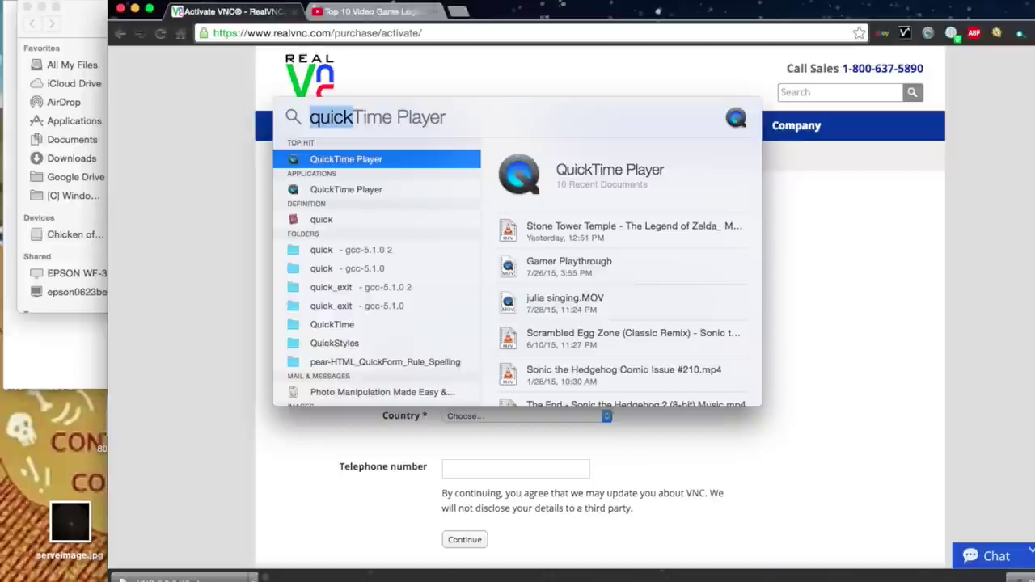
Search Spotlight for 'vnc viewer' and launch VNC Viewer.
{"action": "key", "text": "Return"}
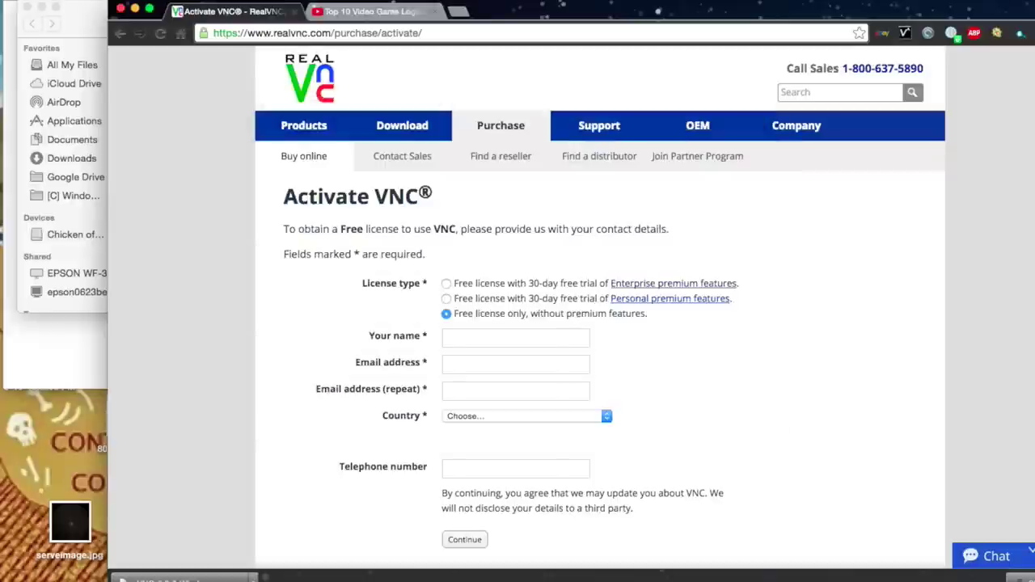
{"action": "key", "text": "super+space"}
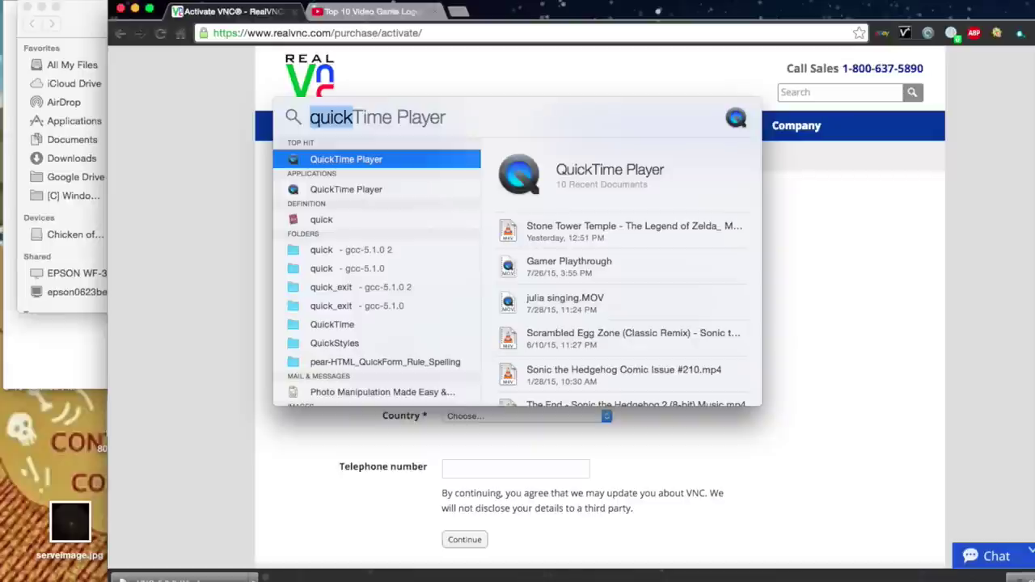
{"action": "type", "text": "vnc viewer"}
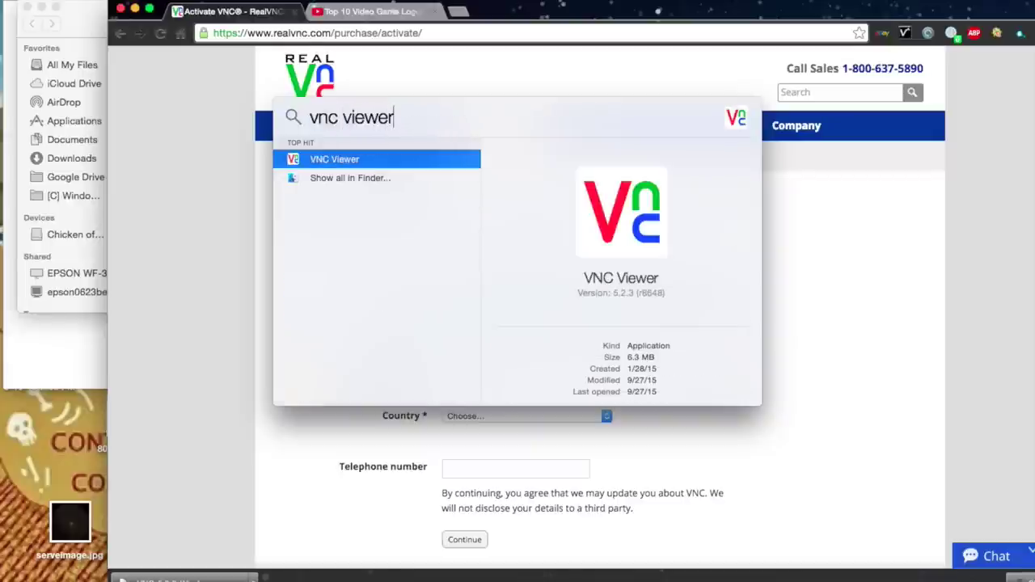
{"action": "key", "text": "Return"}
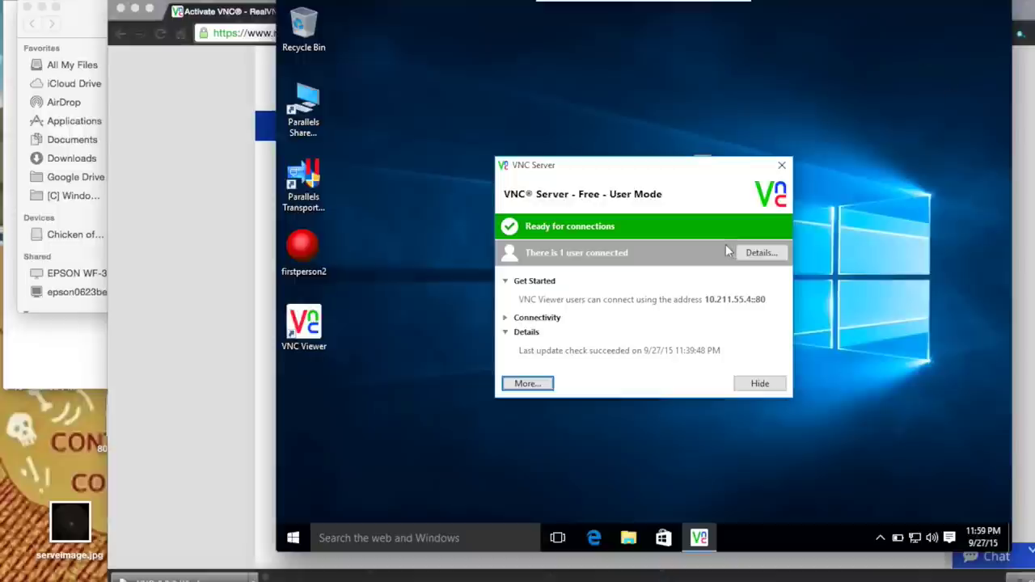
With VNC Server showing one connected user at 10.211.55.4::80, open its More menu.
{"action": "left_click", "coordinate": [539, 385]}
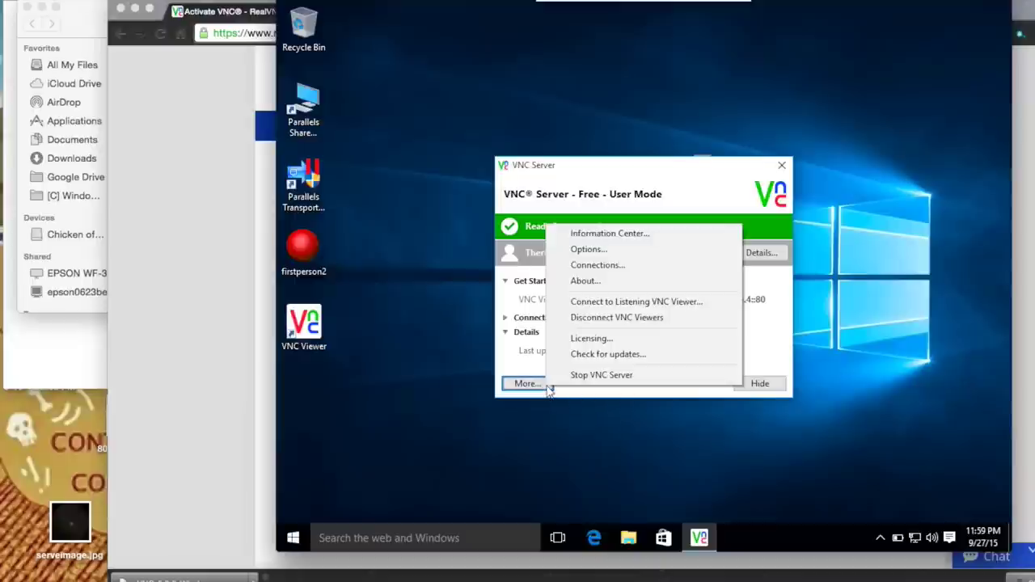
View VNC Server's Users & Permissions options and Password dialog, then close both without changes.
{"action": "left_click", "coordinate": [617, 251]}
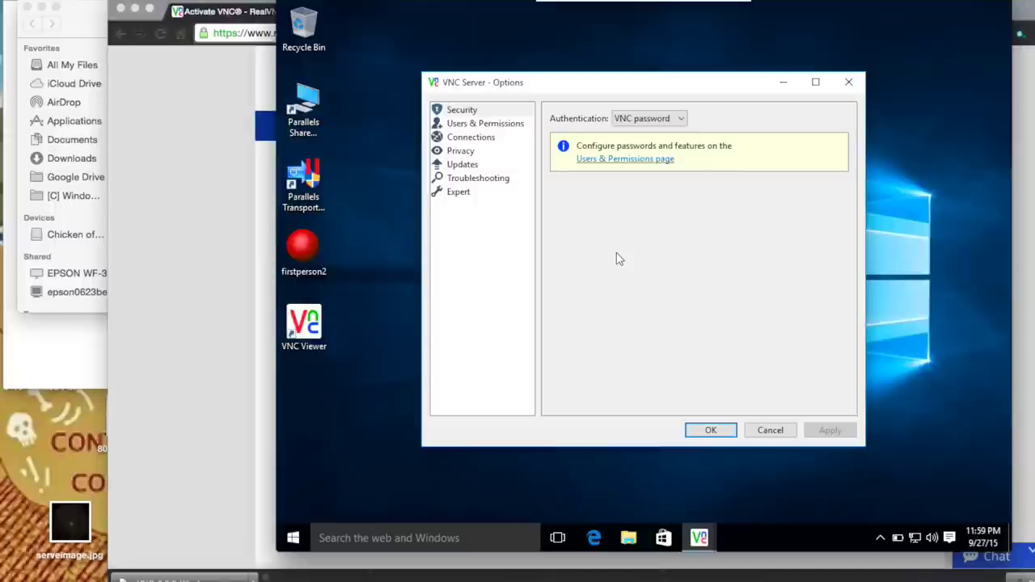
{"action": "left_click", "coordinate": [613, 166]}
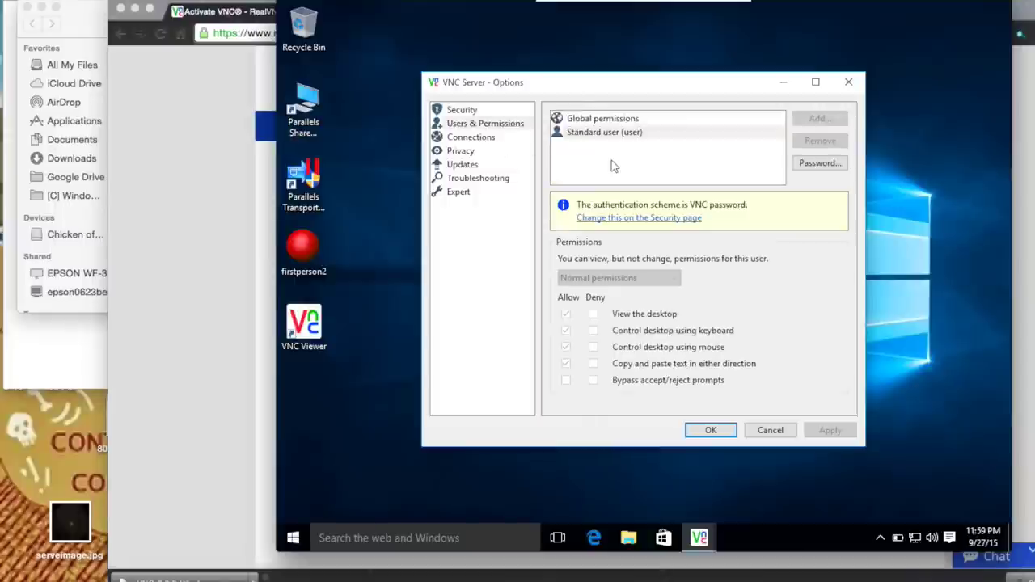
{"action": "left_click", "coordinate": [806, 164]}
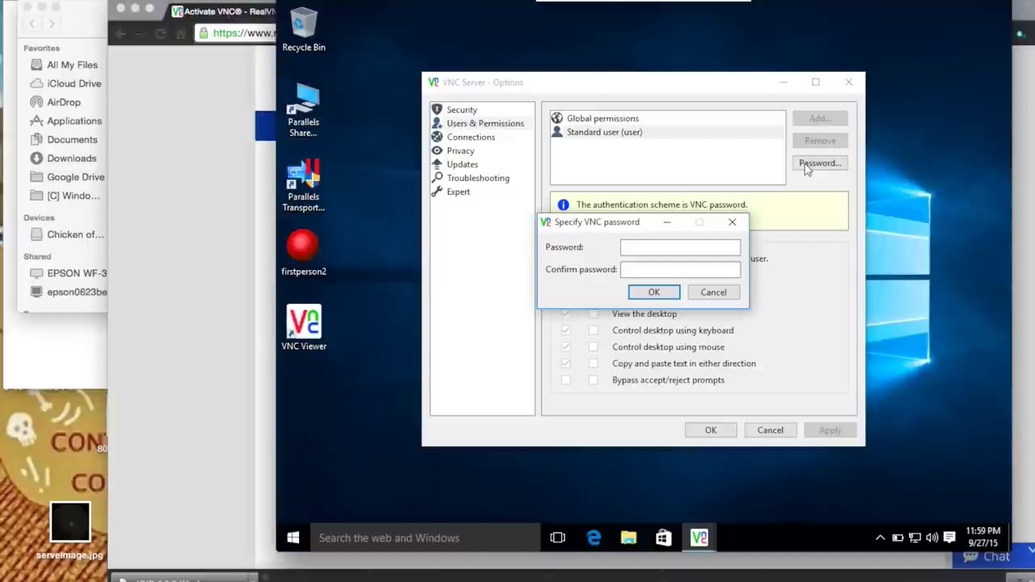
{"action": "left_click", "coordinate": [713, 293]}
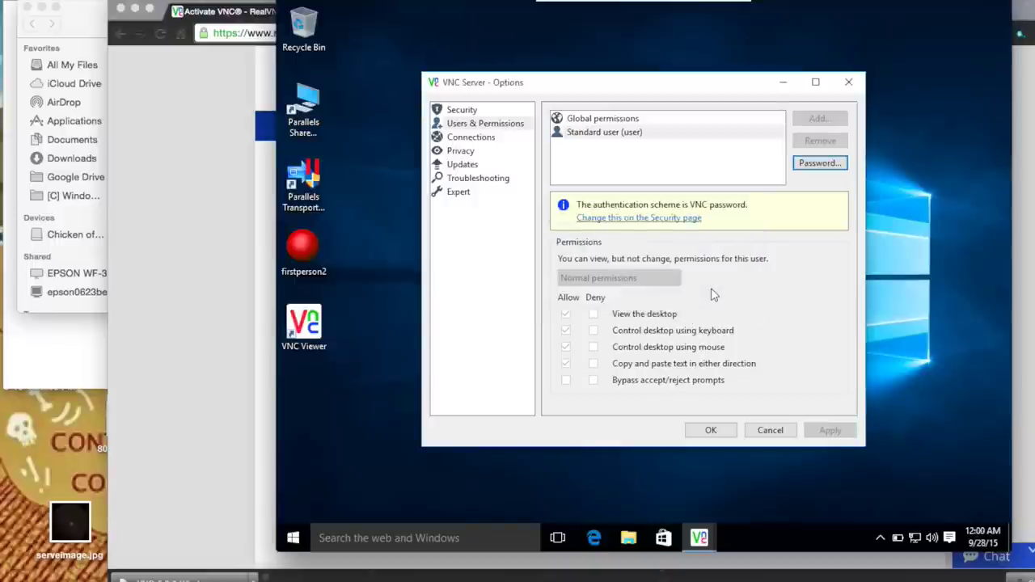
{"action": "left_click", "coordinate": [711, 430]}
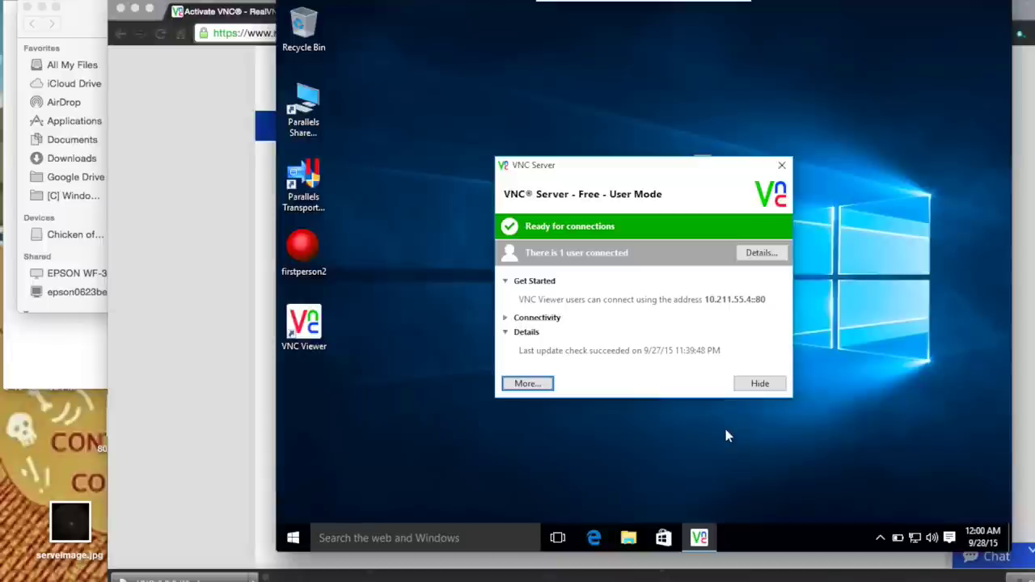
Reopen VNC Server Options, confirm the Connections port is 80, and close the options.
{"action": "left_click", "coordinate": [534, 384]}
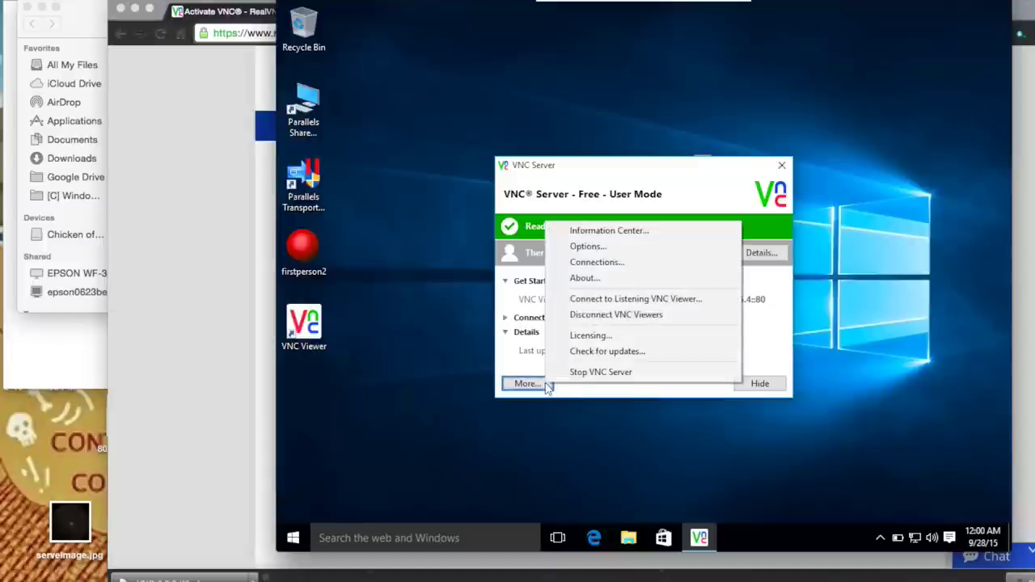
{"action": "left_click", "coordinate": [595, 245]}
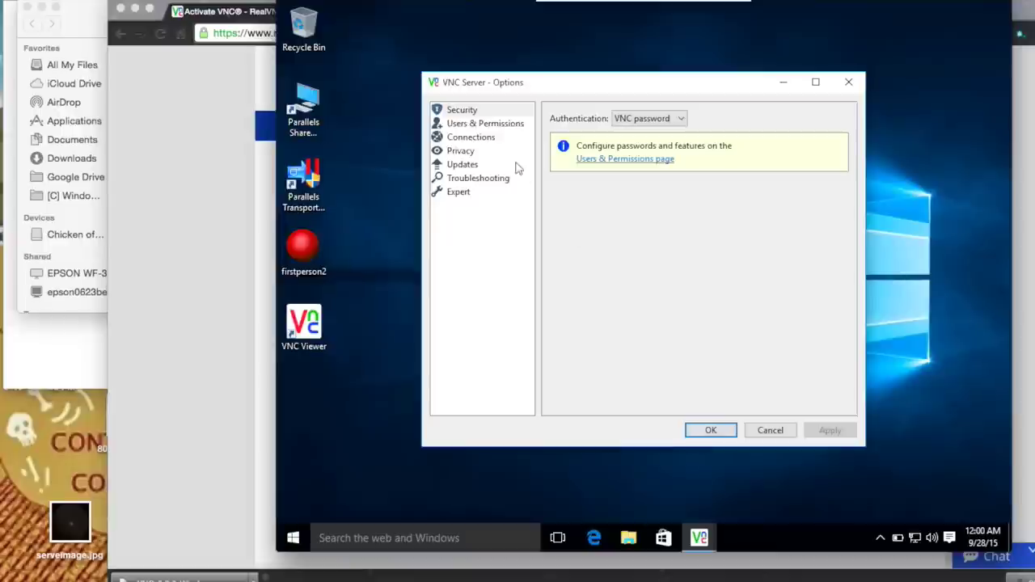
{"action": "left_click", "coordinate": [493, 126]}
{"action": "left_click", "coordinate": [496, 139]}
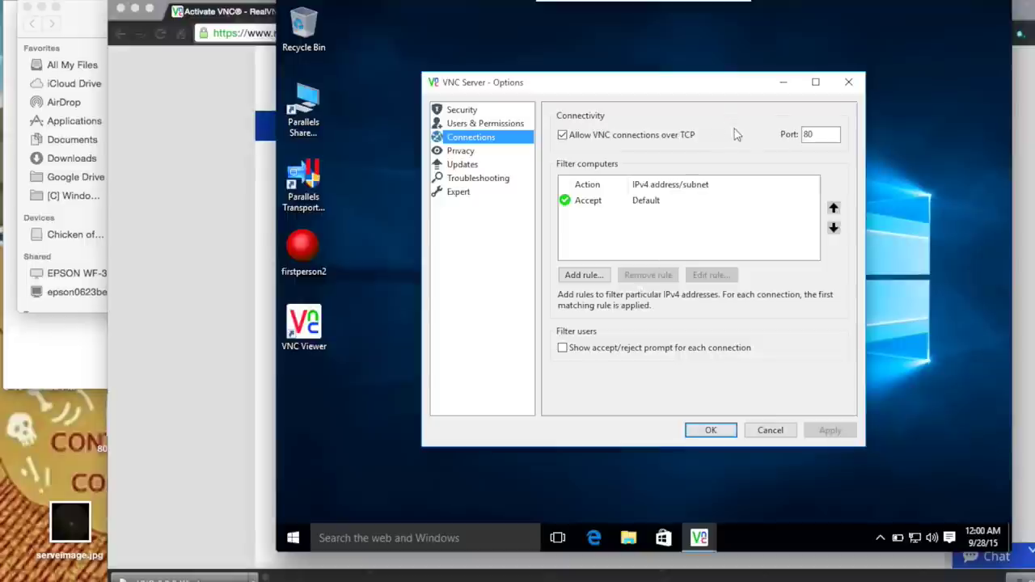
{"action": "left_click_drag", "start_coordinate": [821, 135], "coordinate": [791, 134]}
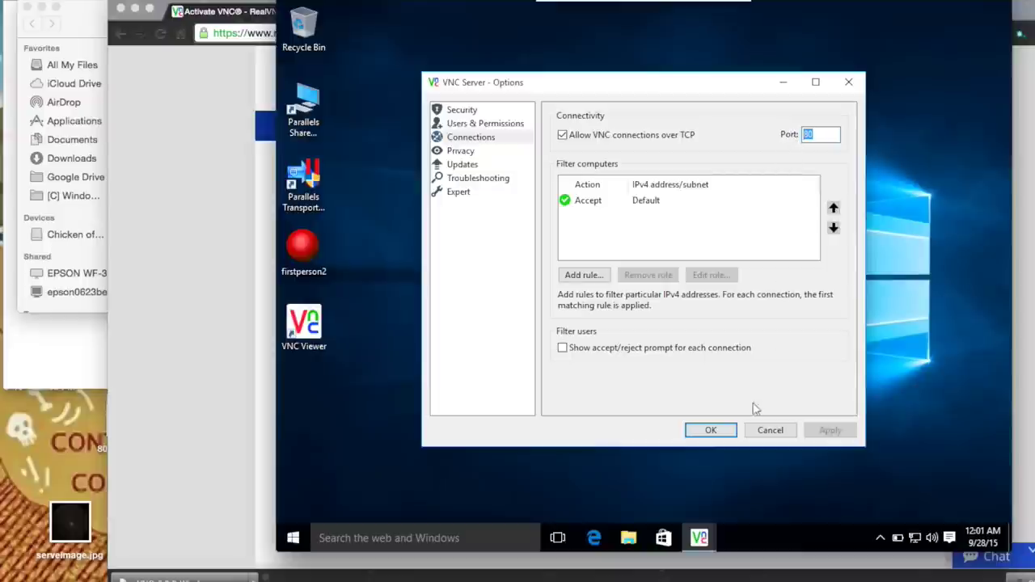
{"action": "left_click", "coordinate": [708, 433]}
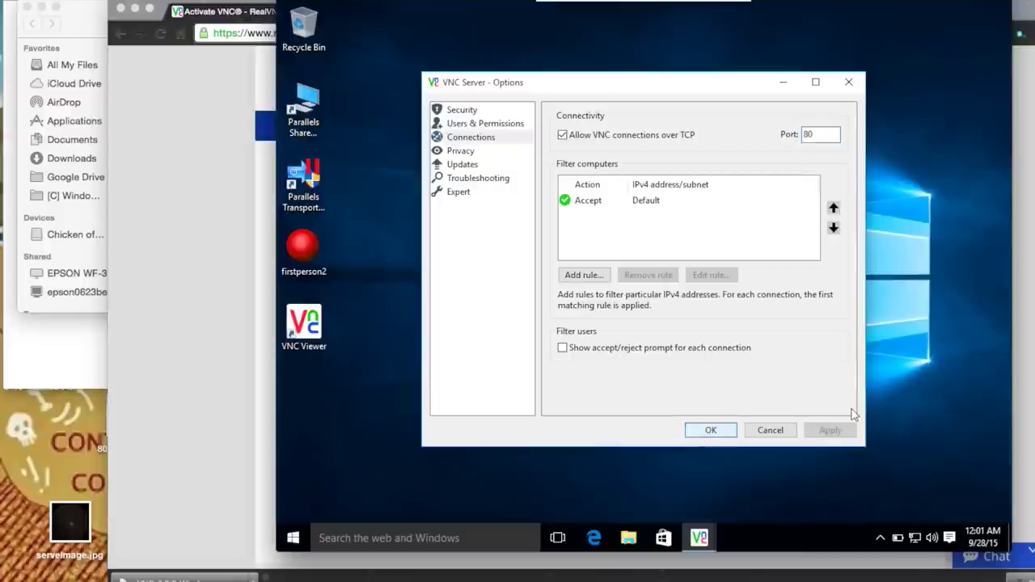
{"action": "left_click", "coordinate": [713, 430]}
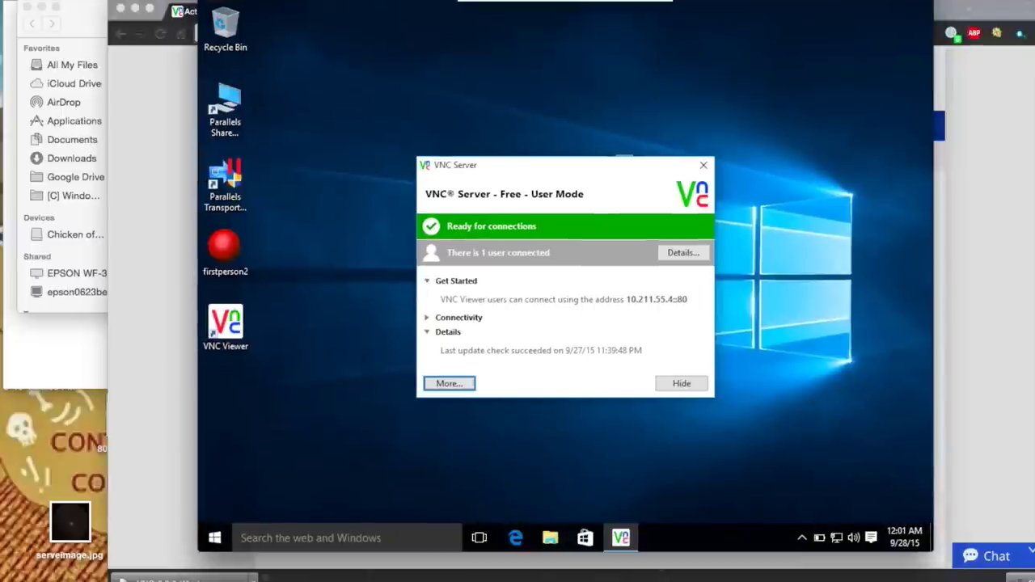
Choose Quit VNC Viewer from its menu, then drag the viewer window down over the browser.
{"action": "left_click", "coordinate": [64, 0]}
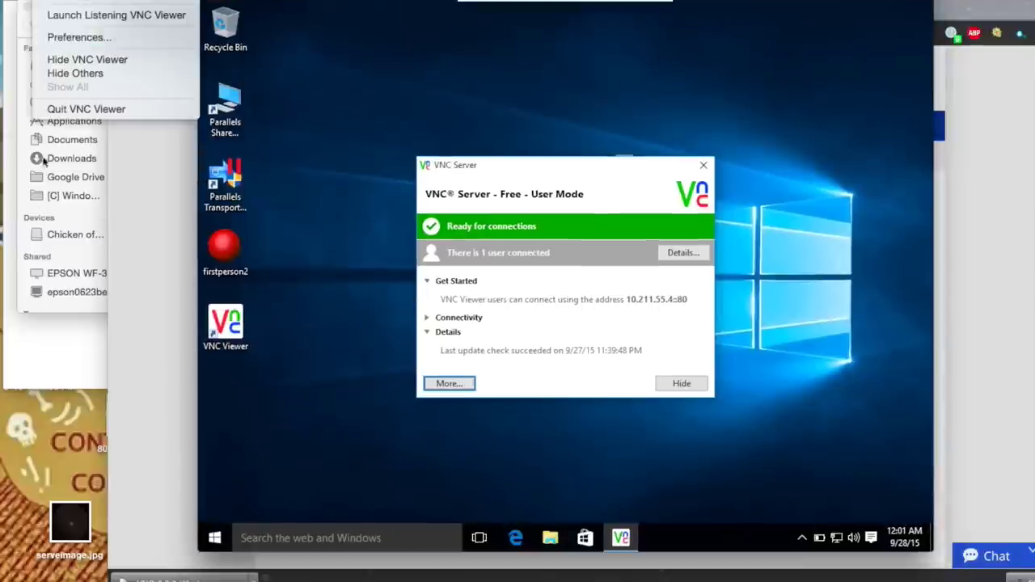
{"action": "left_click", "coordinate": [71, 109]}
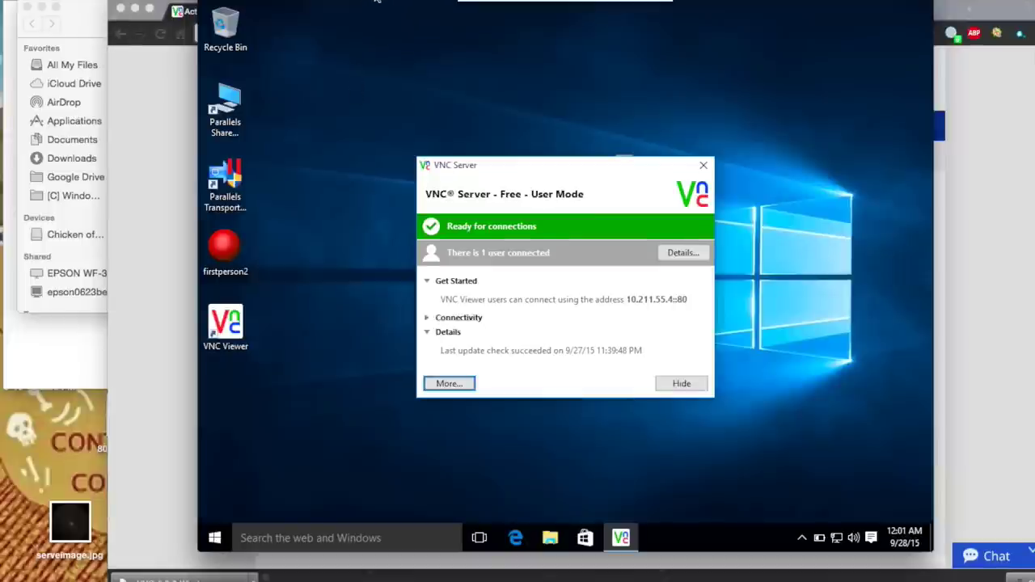
{"action": "left_click_drag", "start_coordinate": [292, 2], "coordinate": [323, 58]}
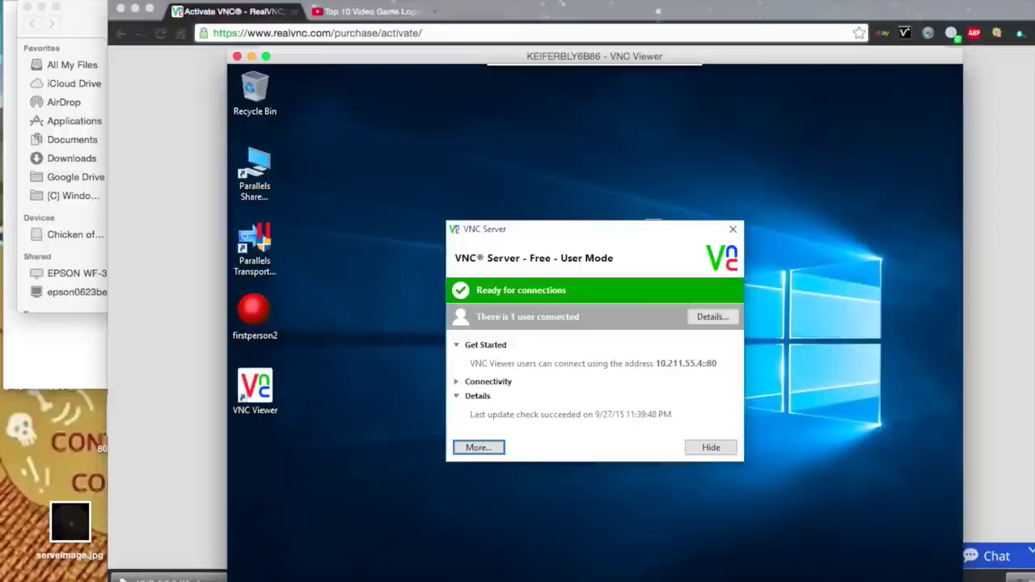
Force quit the unresponsive VNC Viewer from the Force Quit Applications window, then close it.
{"action": "left_click", "coordinate": [10, 2]}
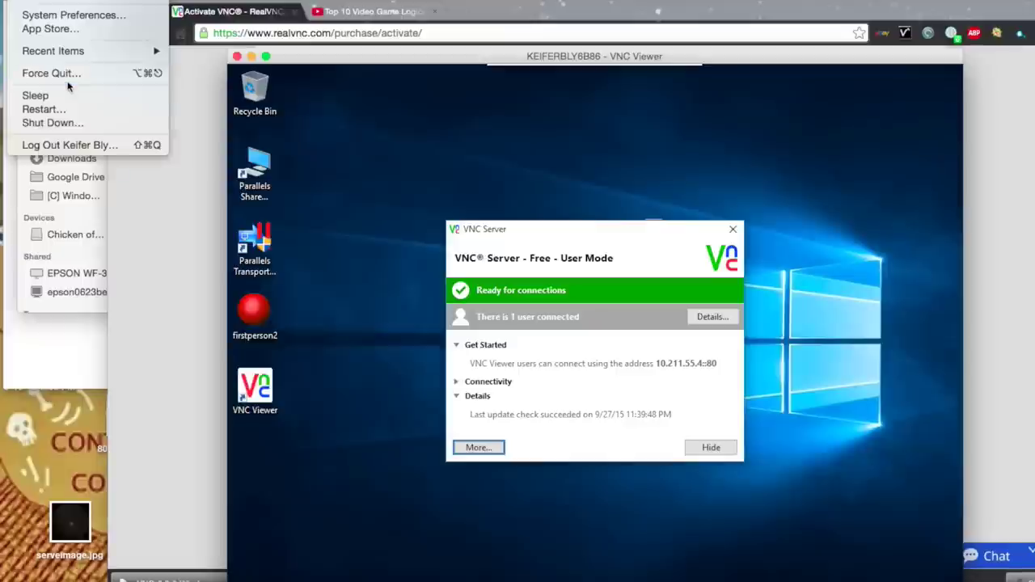
{"action": "left_click", "coordinate": [70, 76]}
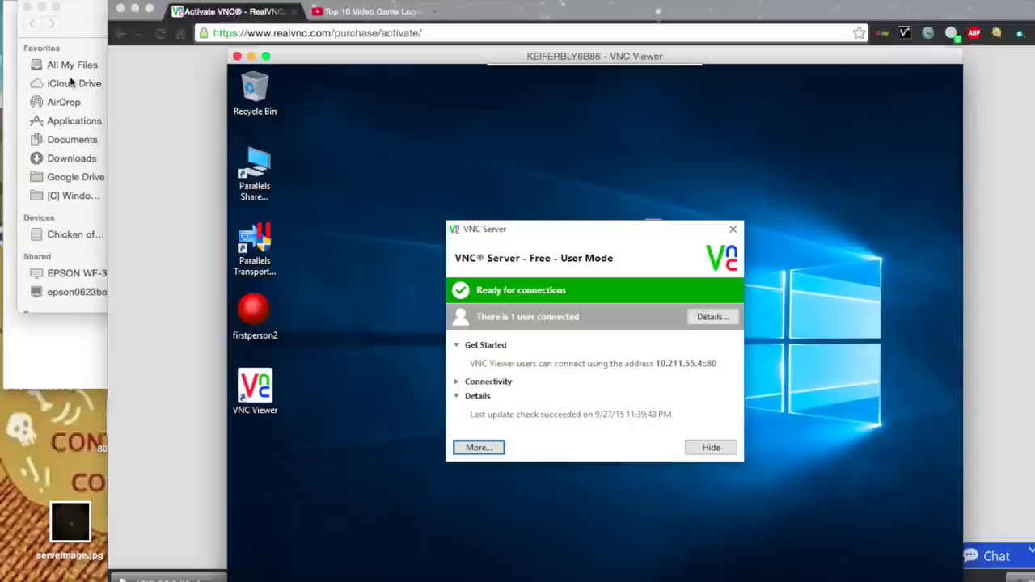
{"action": "key", "text": "super+alt+Escape"}
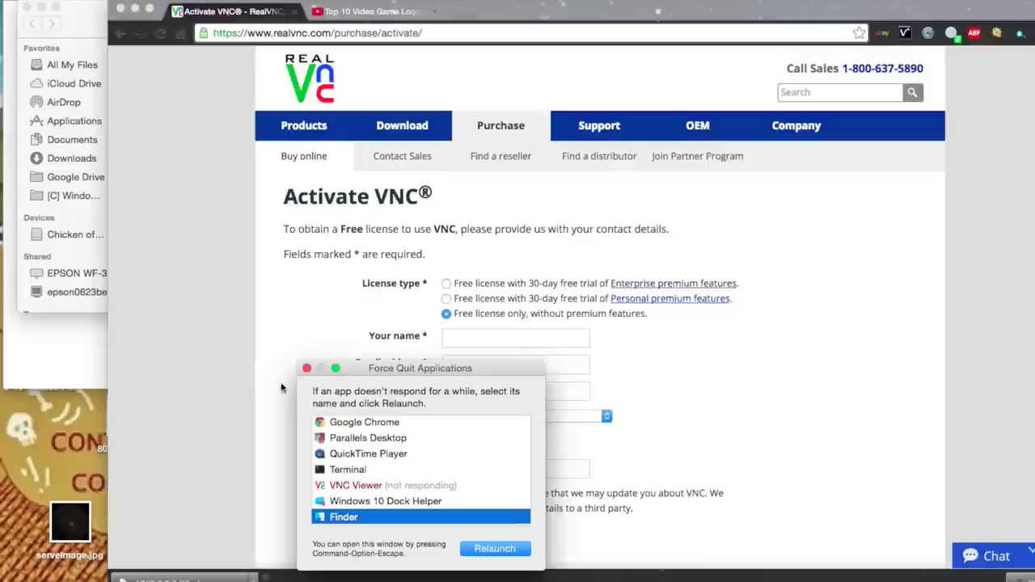
{"action": "left_click", "coordinate": [398, 488]}
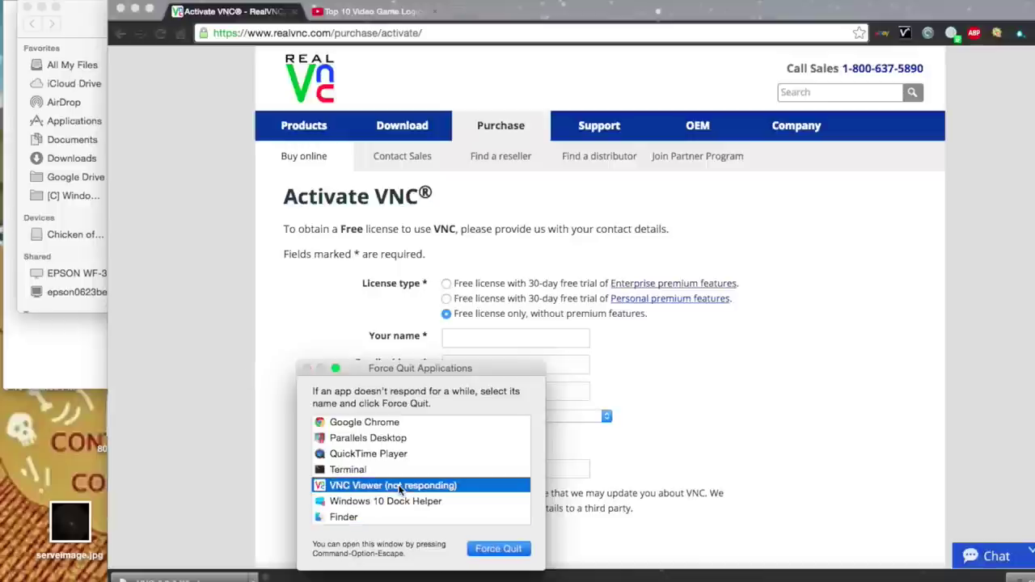
{"action": "key", "text": "Return"}
{"action": "key", "text": "Return"}
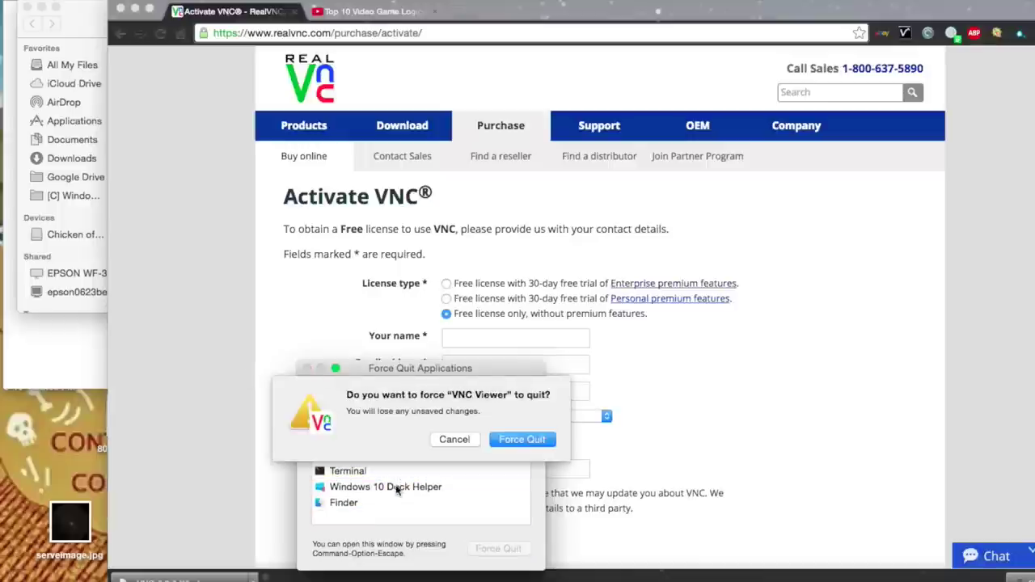
{"action": "left_click", "coordinate": [306, 369]}
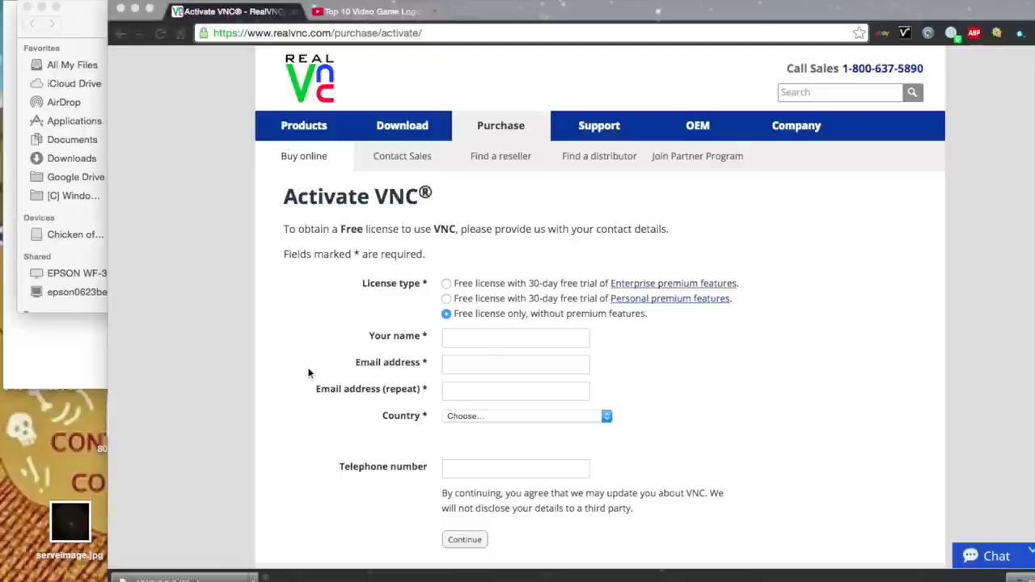
Open and dismiss Spotlight, then move the browser window down to uncover the desktop.
{"action": "key", "text": "super+space"}
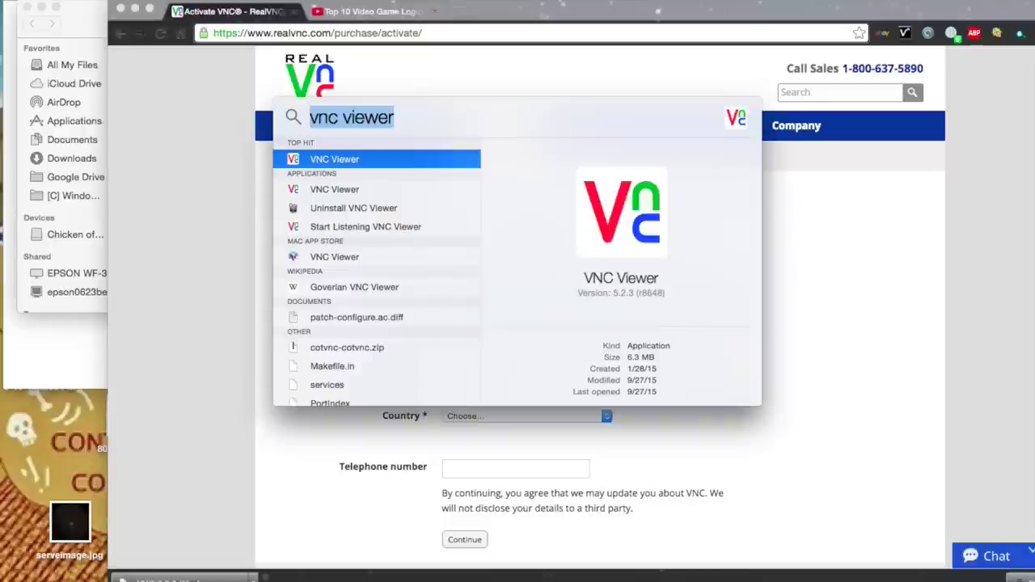
{"action": "key", "text": "Return"}
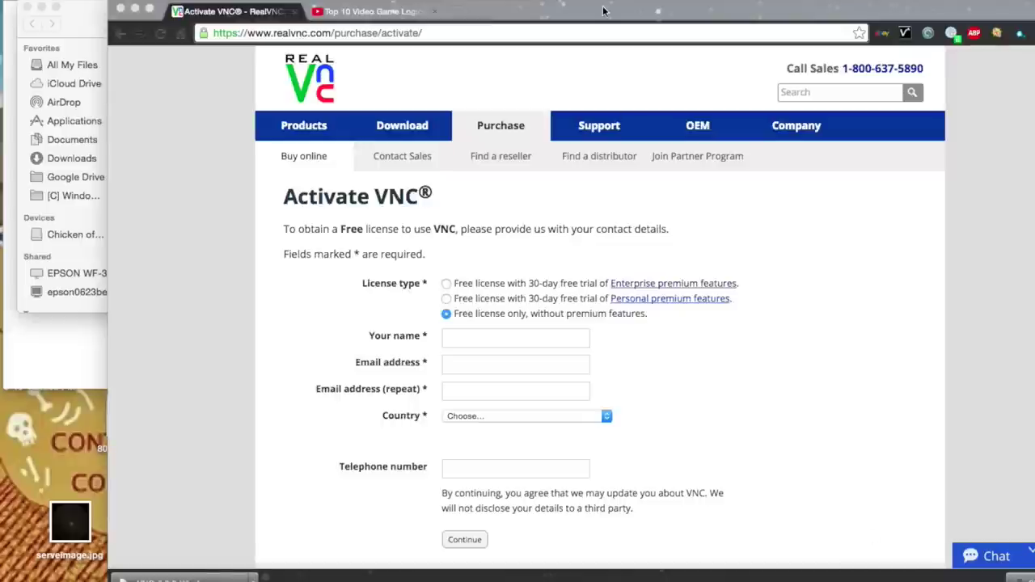
{"action": "left_click_drag", "start_coordinate": [604, 14], "coordinate": [604, 445]}
{"action": "left_click", "coordinate": [681, 233]}
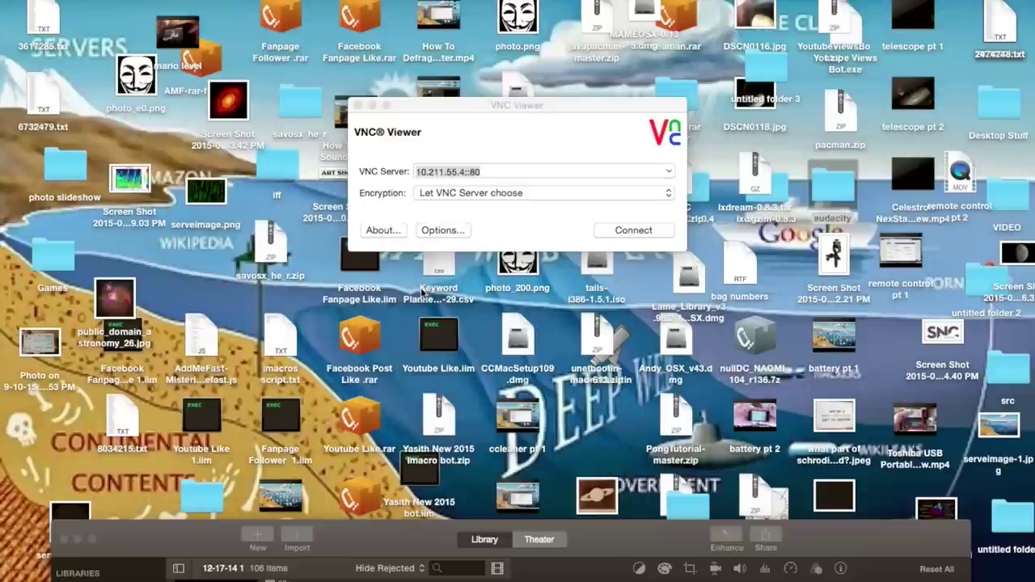
Activate the VNC Viewer connect dialog and open VNC Server's Information Center showing 10.0.1.17.
{"action": "left_click", "coordinate": [447, 132]}
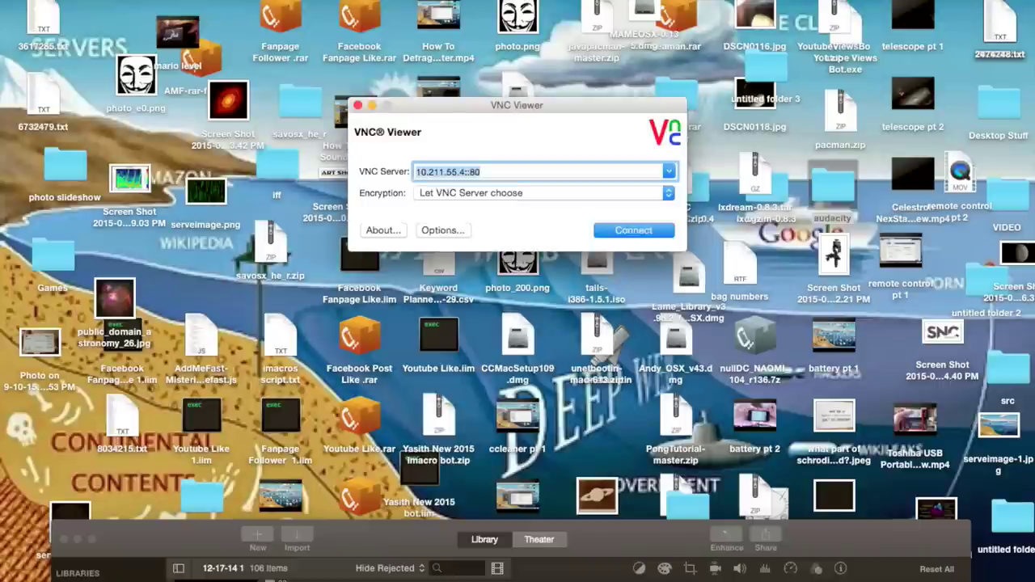
{"action": "left_click", "coordinate": [647, 1]}
{"action": "left_click", "coordinate": [679, 7]}
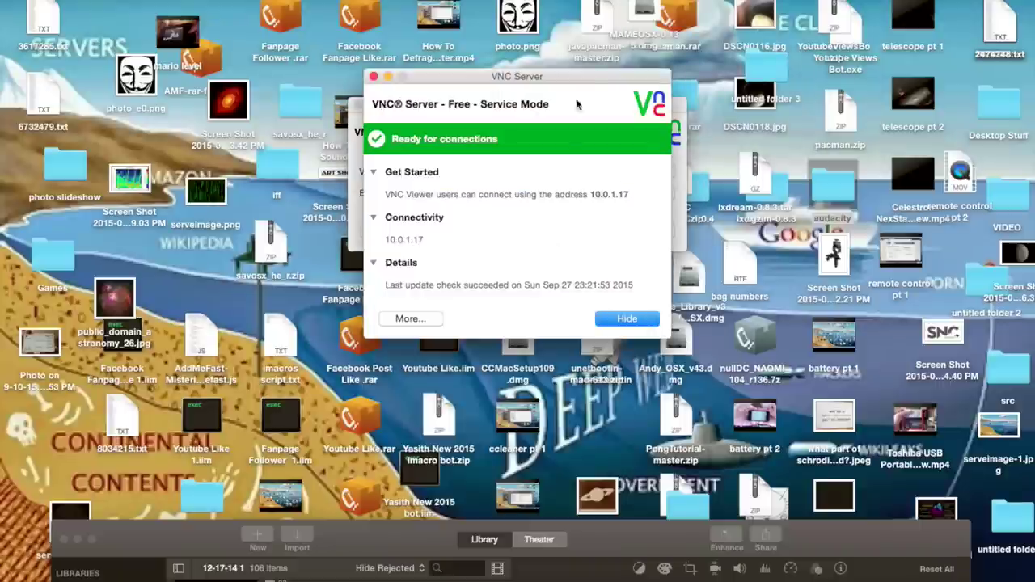
Arrange the VNC Server and Viewer windows side by side and enter 10.0.0.7:: as the server address.
{"action": "left_click_drag", "start_coordinate": [569, 81], "coordinate": [336, 129]}
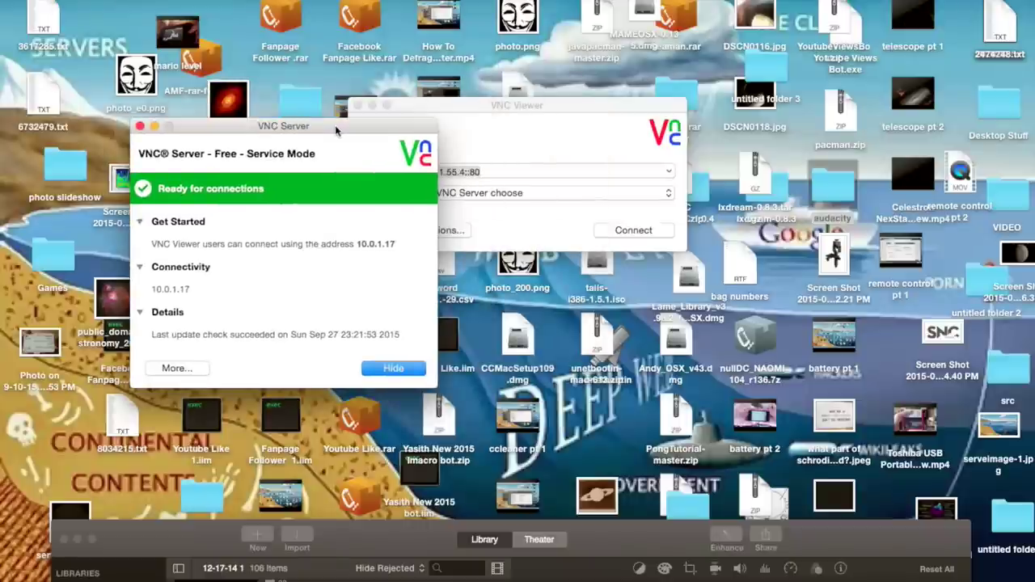
{"action": "left_click_drag", "start_coordinate": [519, 103], "coordinate": [699, 86]}
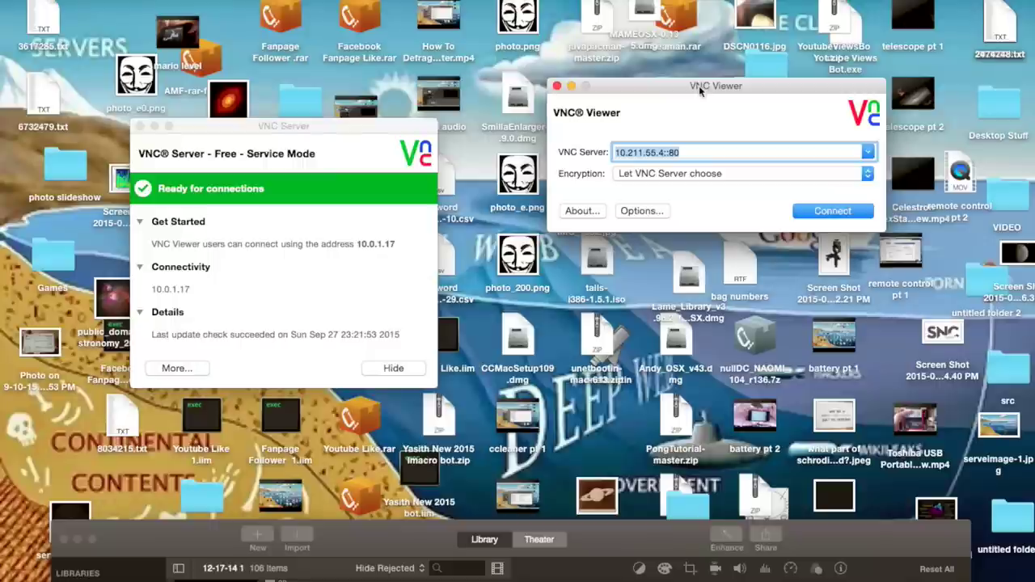
{"action": "type", "text": "10"}
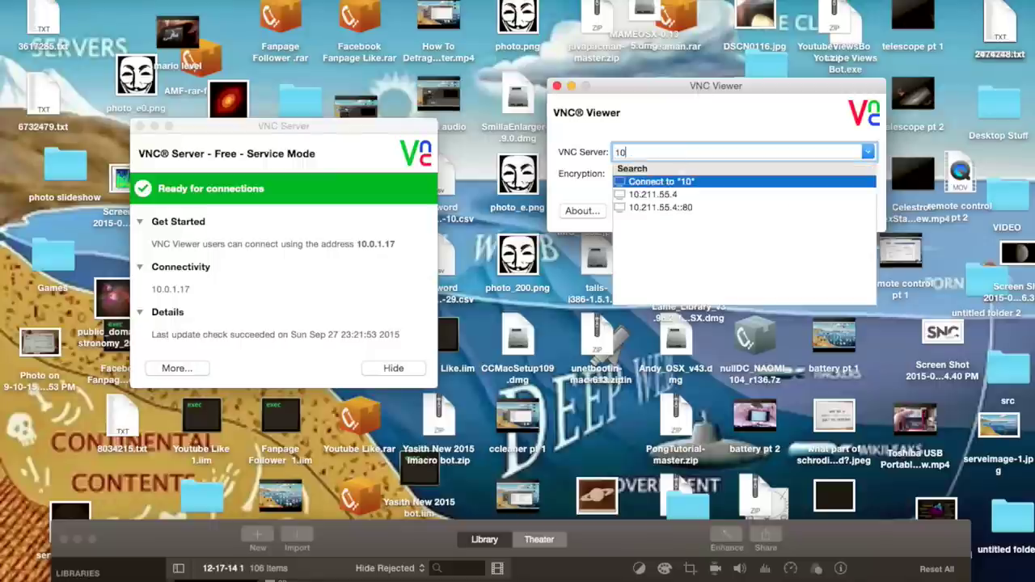
{"action": "type", "text": ".0.0.1"}
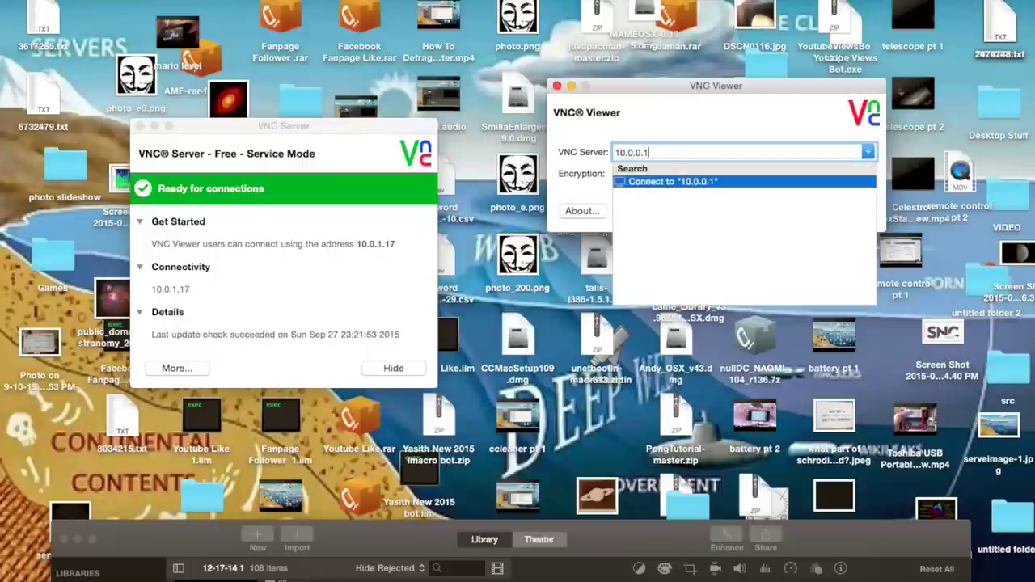
{"action": "key", "text": "BackSpace"}
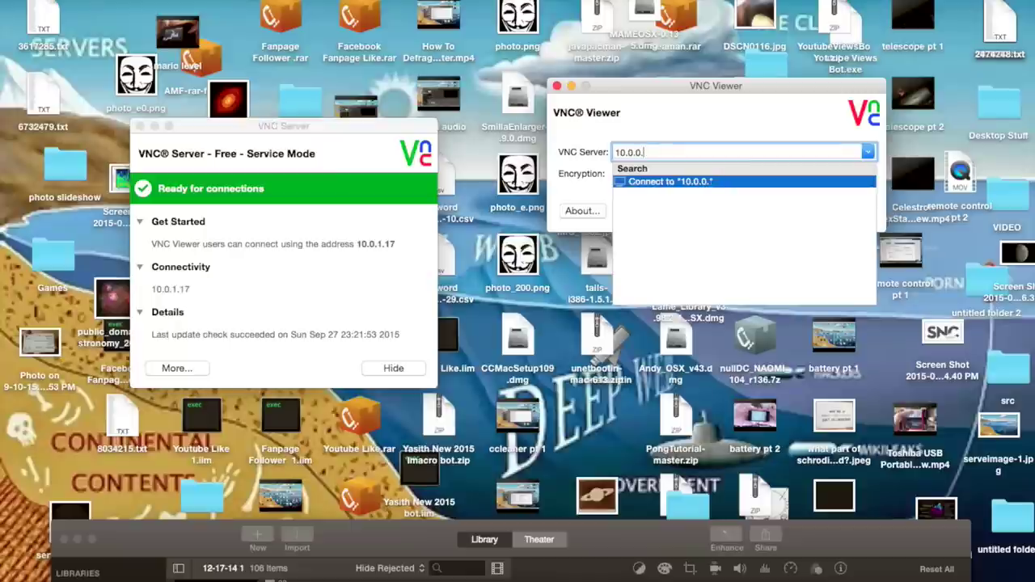
{"action": "type", "text": "7::"}
{"action": "left_click", "coordinate": [390, 235]}
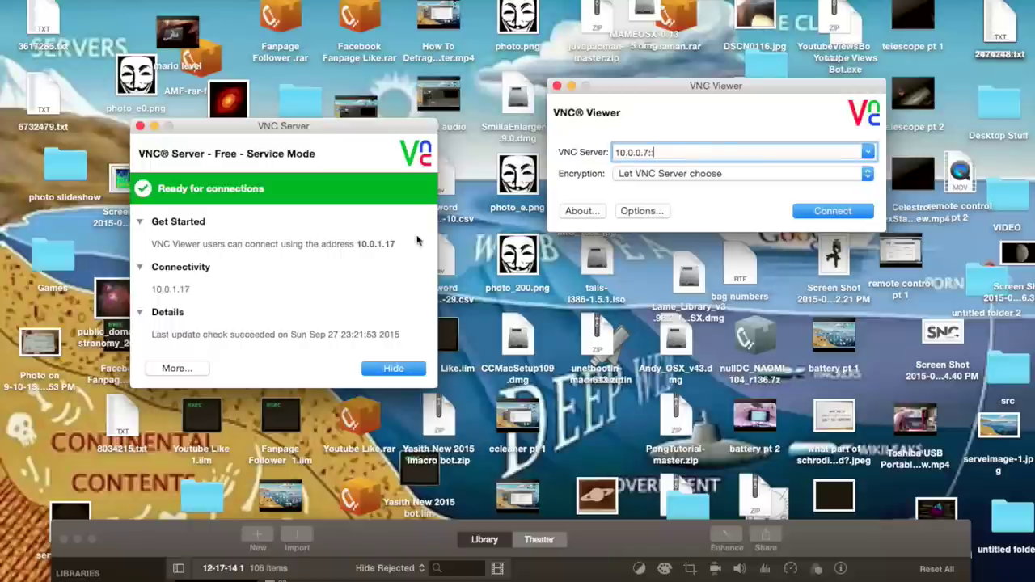
{"action": "left_click", "coordinate": [628, 130]}
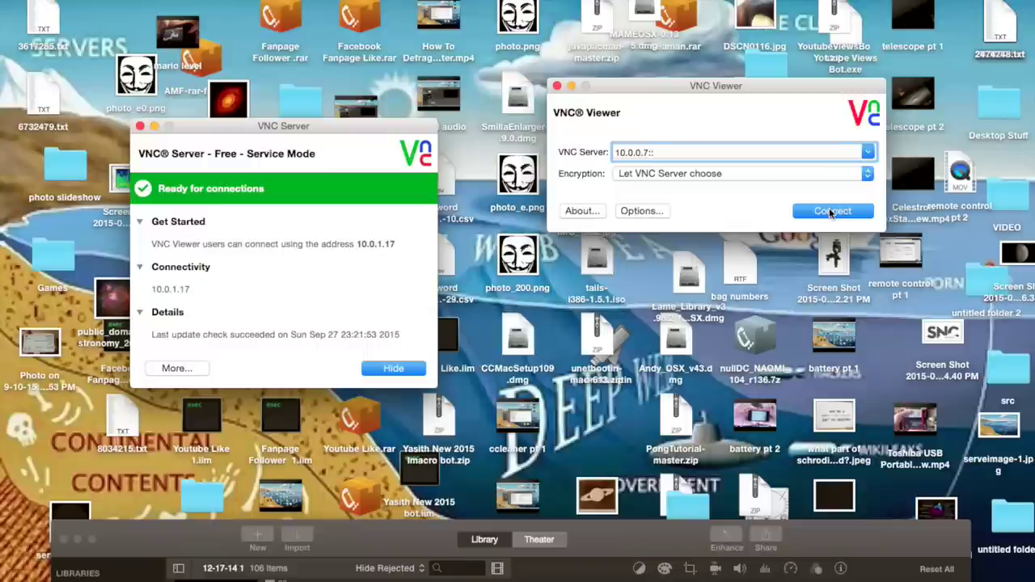
{"action": "type", "text": ":"}
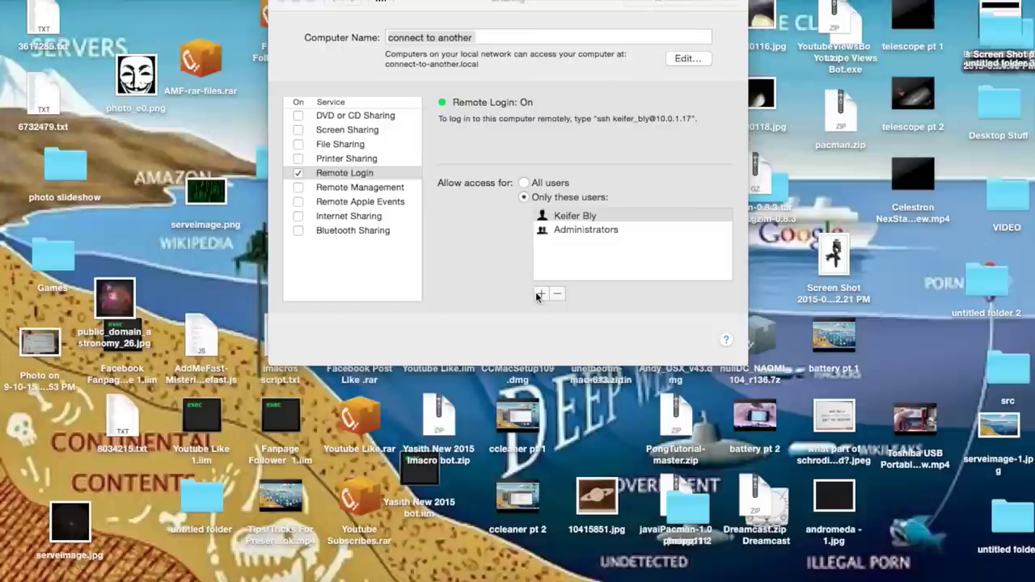
{"action": "left_click", "coordinate": [536, 296]}
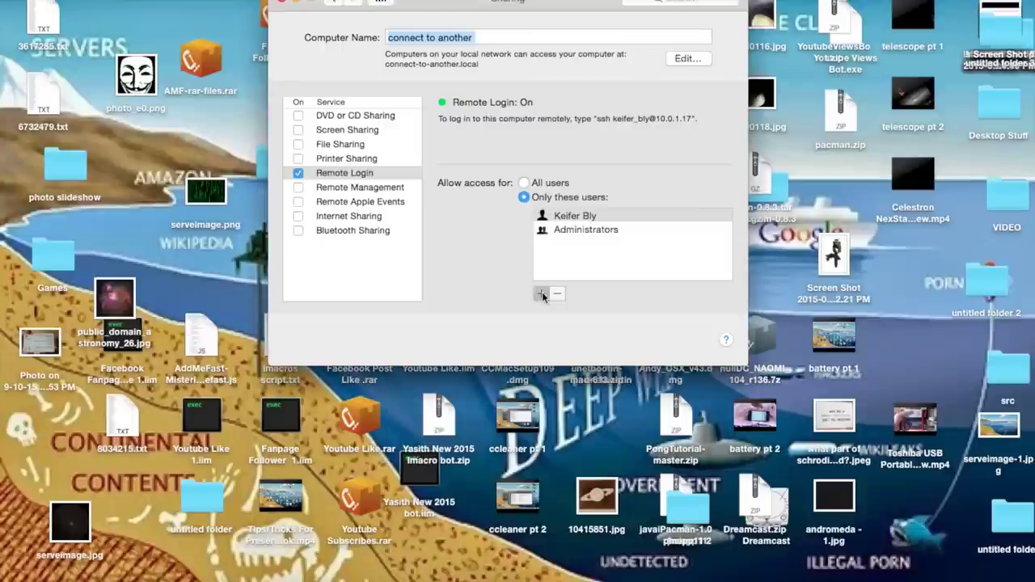
{"action": "left_click", "coordinate": [542, 294]}
{"action": "left_click", "coordinate": [542, 296]}
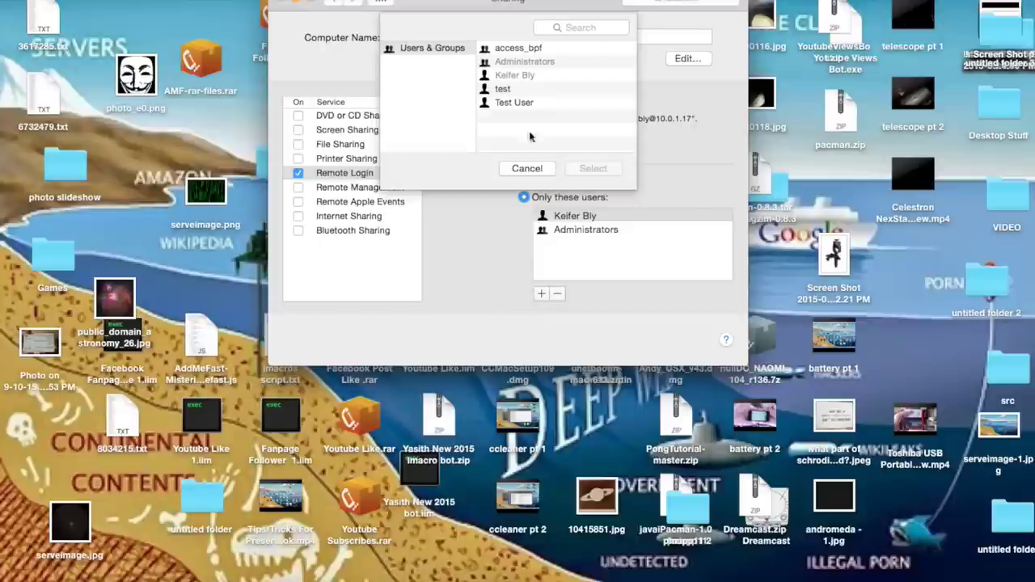
{"action": "left_click", "coordinate": [523, 103]}
{"action": "left_click", "coordinate": [526, 168]}
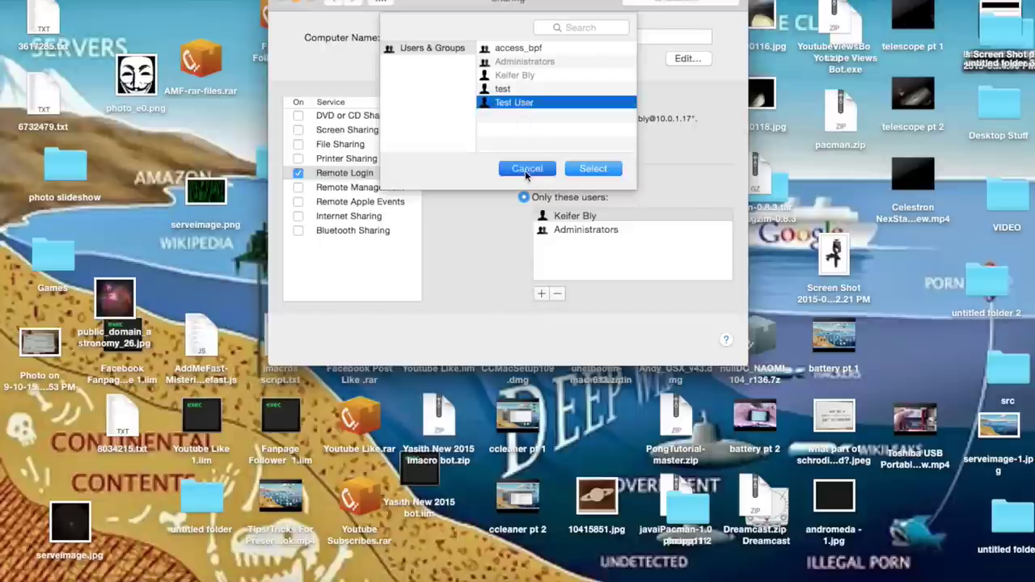
{"action": "left_click", "coordinate": [577, 232]}
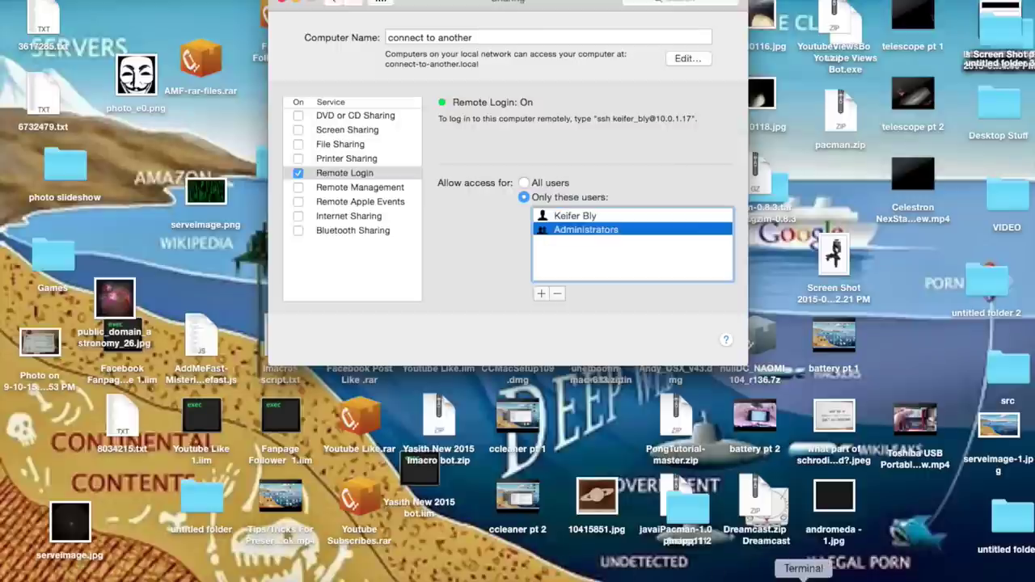
{"action": "left_click", "coordinate": [803, 579]}
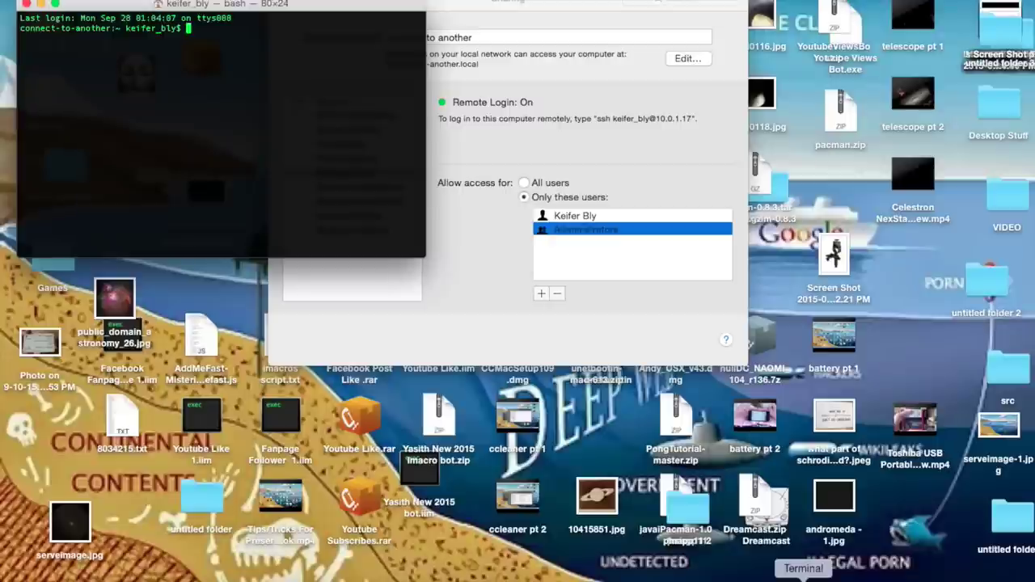
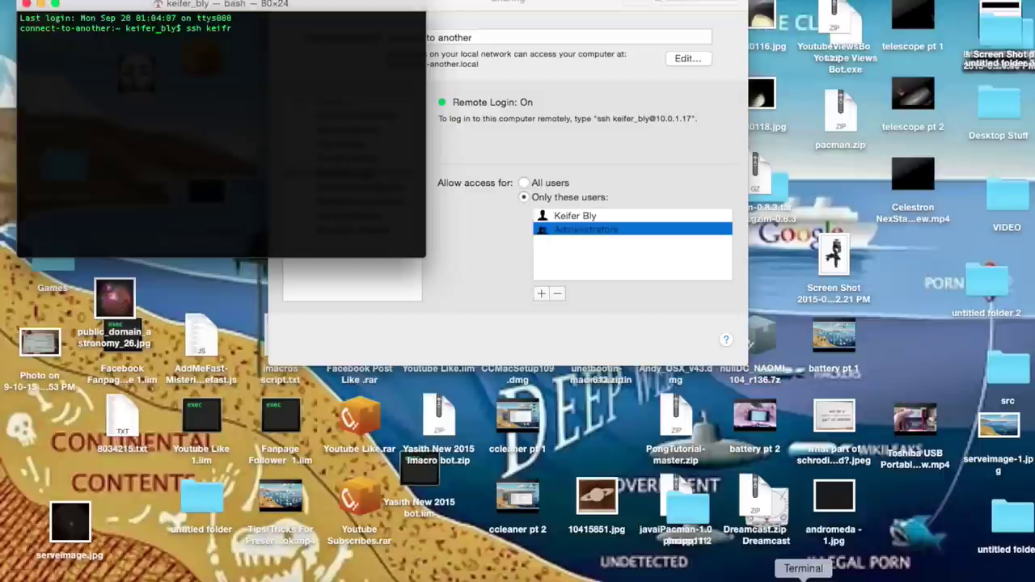
Run an ssh login to 10.0.0.17 using the Mac's user name and wait on the connection.
{"action": "key", "text": "BackSpace"}
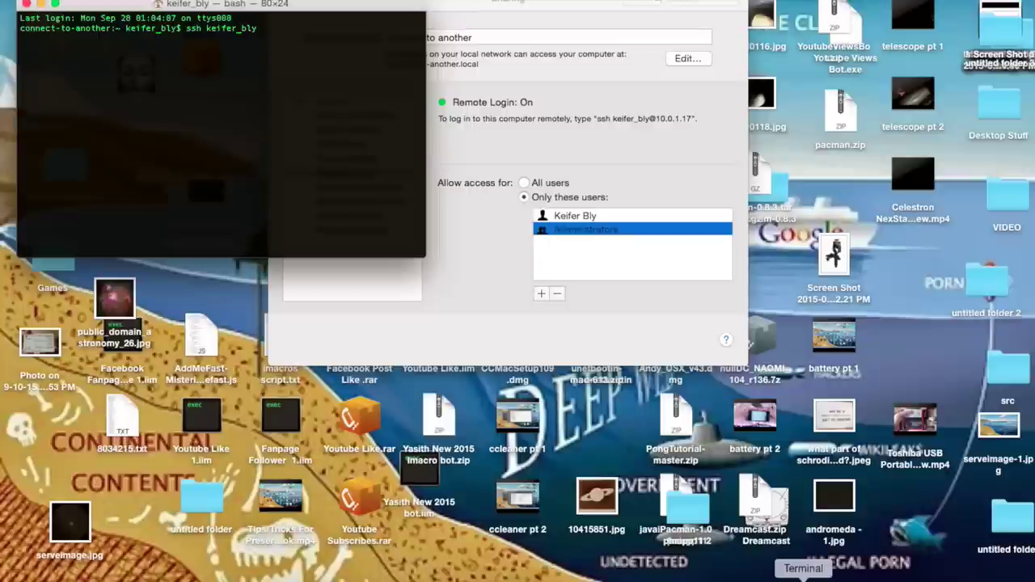
{"action": "key", "text": "Return"}
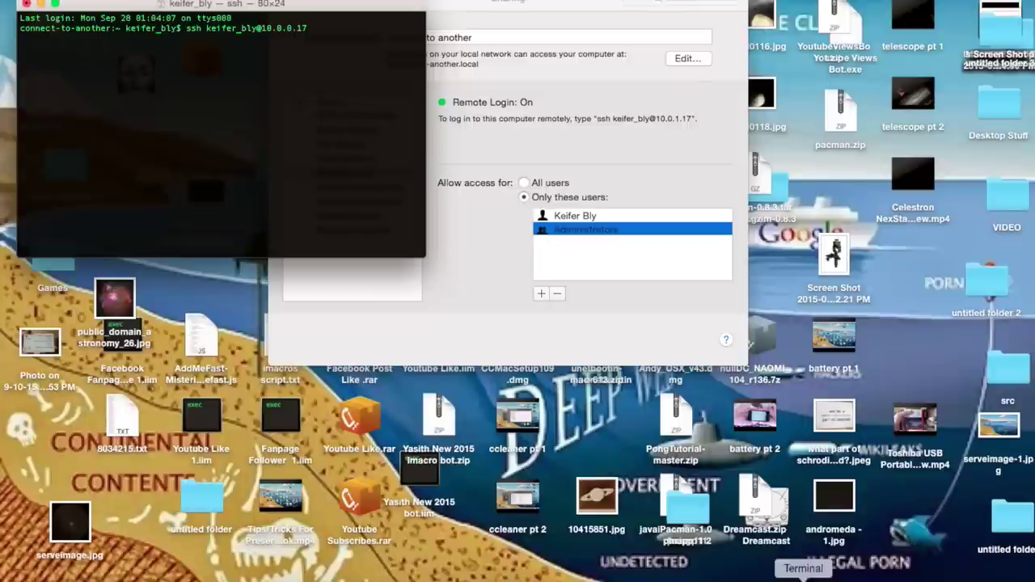
{"action": "key", "text": "Return"}
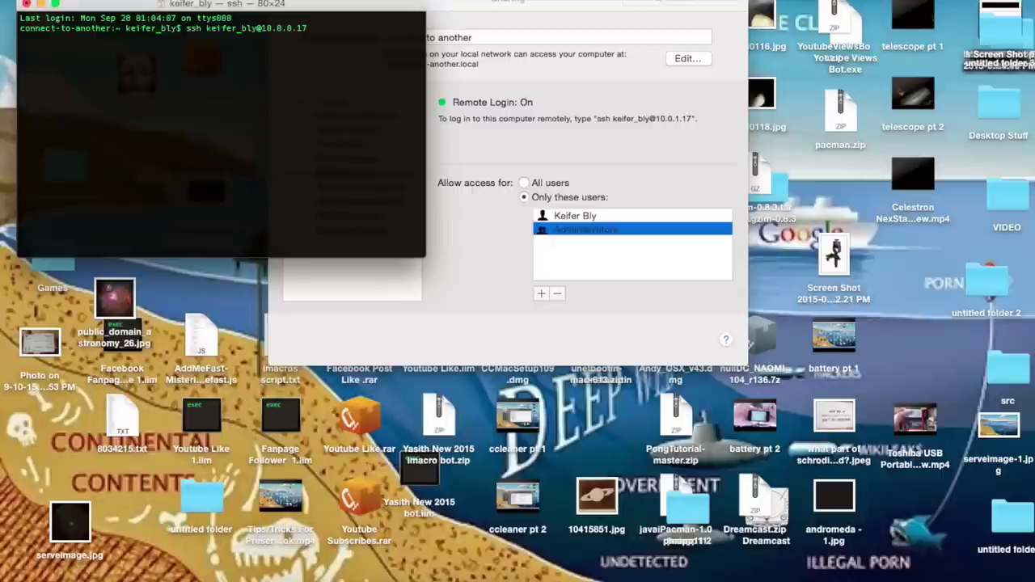
{"action": "left_click", "coordinate": [106, 3]}
Open a new Terminal shell window and place it beside the ssh window.
{"action": "left_click", "coordinate": [114, 2]}
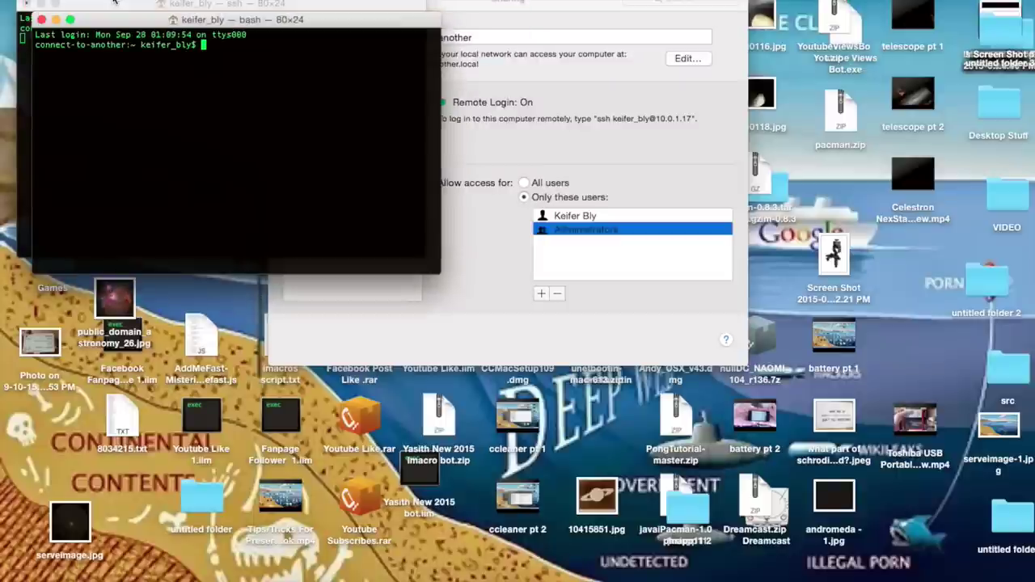
{"action": "left_click_drag", "start_coordinate": [122, 25], "coordinate": [395, 187]}
{"action": "left_click", "coordinate": [212, 120]}
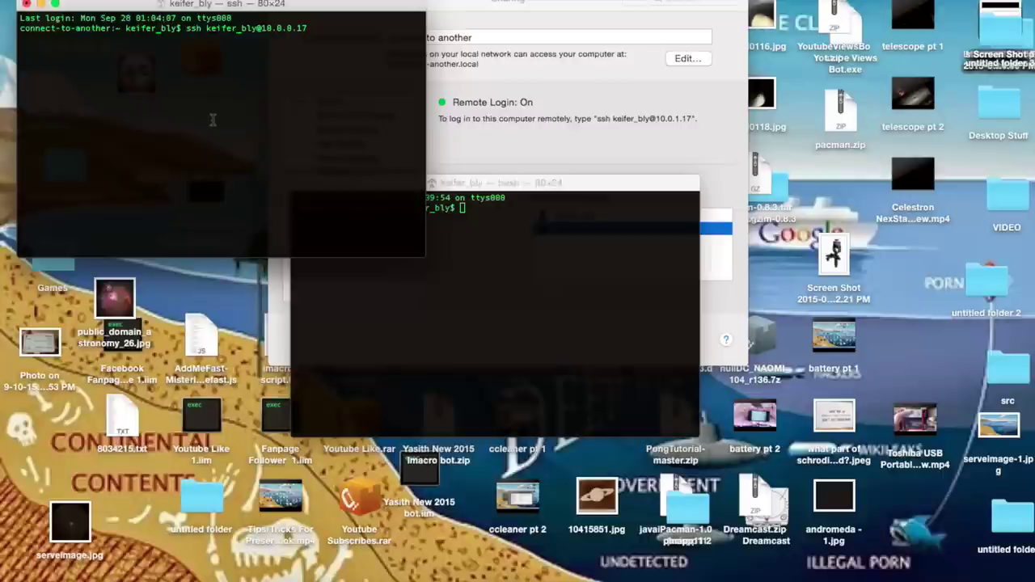
{"action": "left_click", "coordinate": [539, 267]}
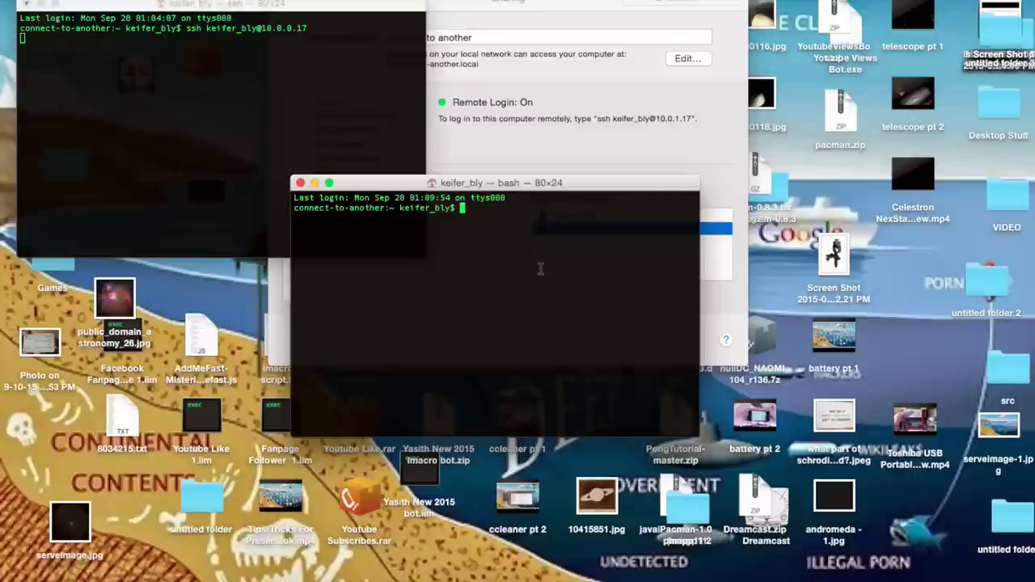
{"action": "type", "text": "ope"}
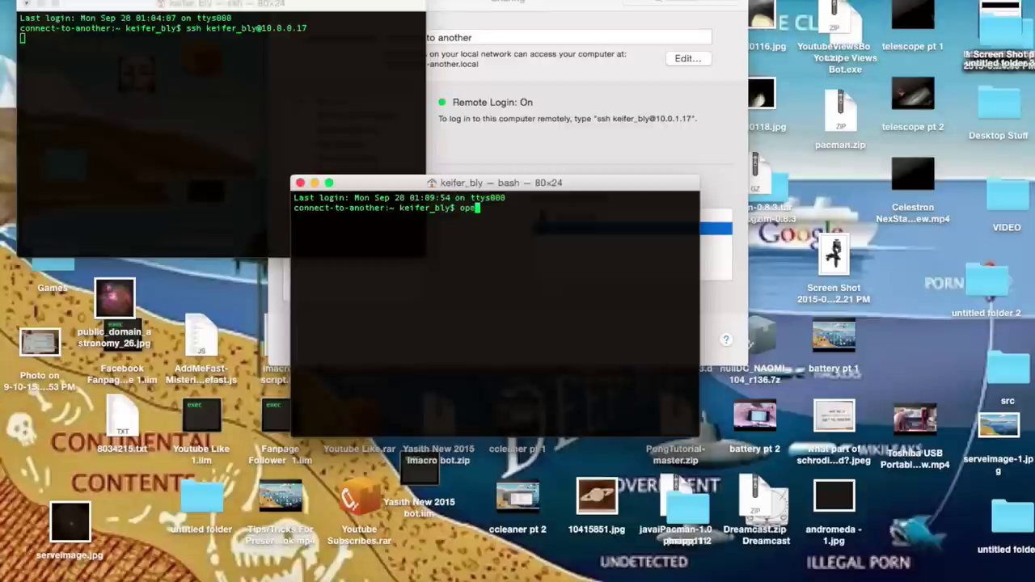
{"action": "type", "text": "n http://google."}
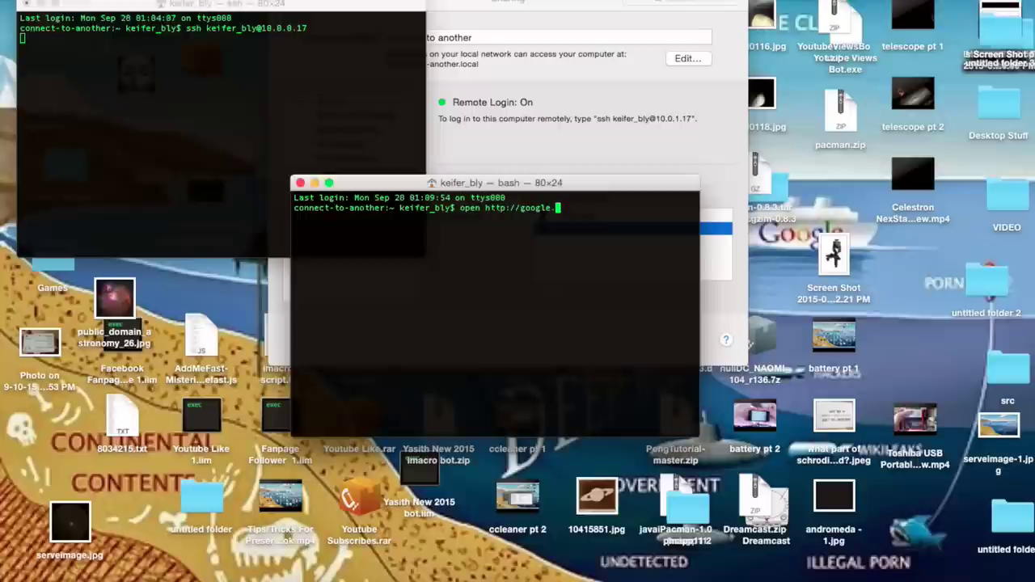
{"action": "type", "text": "com/"}
{"action": "key", "text": "BackSpace"}
{"action": "key", "text": "BackSpace"}
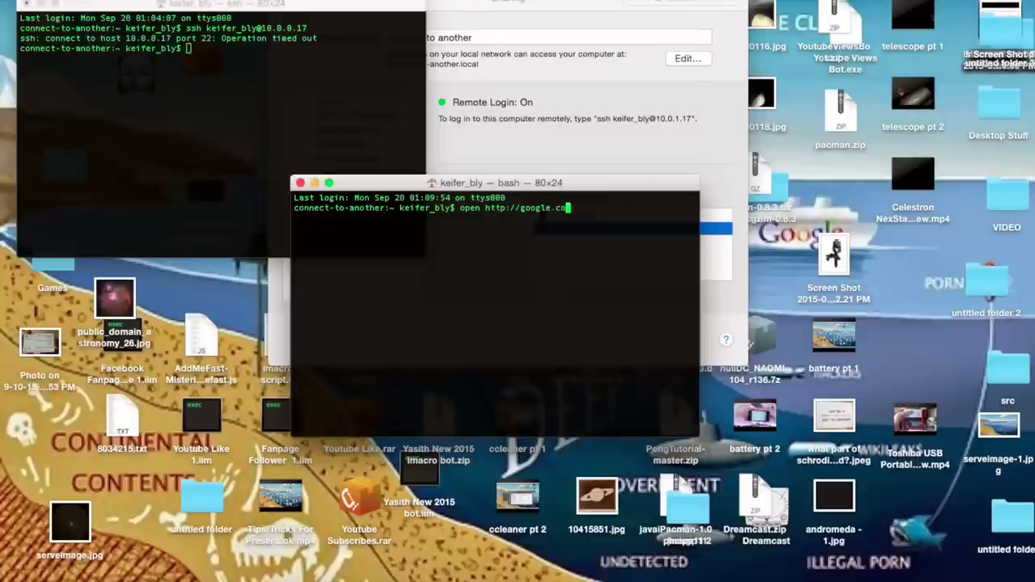
{"action": "key", "text": "BackSpace"}
{"action": "key", "text": "BackSpace"}
{"action": "key", "text": "BackSpace"}
{"action": "key", "text": "BackSpace"}
{"action": "key", "text": "BackSpace"}
{"action": "key", "text": "BackSpace"}
{"action": "key", "text": "BackSpace"}
{"action": "key", "text": "BackSpace"}
{"action": "key", "text": "BackSpace"}
{"action": "key", "text": "BackSpace"}
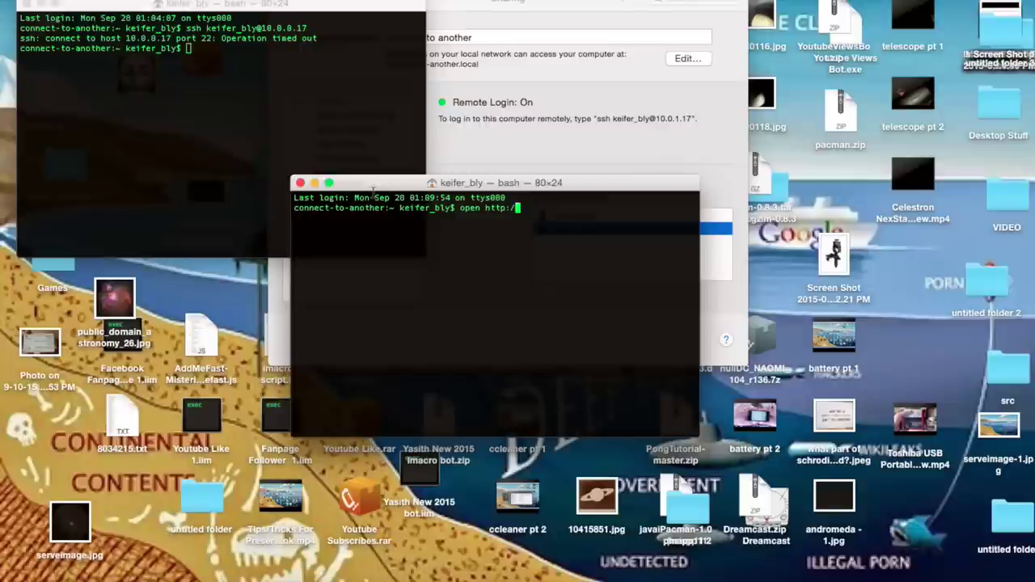
{"action": "key", "text": "BackSpace"}
{"action": "key", "text": "BackSpace"}
{"action": "key", "text": "BackSpace"}
{"action": "key", "text": "BackSpace"}
{"action": "key", "text": "BackSpace"}
{"action": "key", "text": "BackSpace"}
{"action": "left_click", "coordinate": [171, 133]}
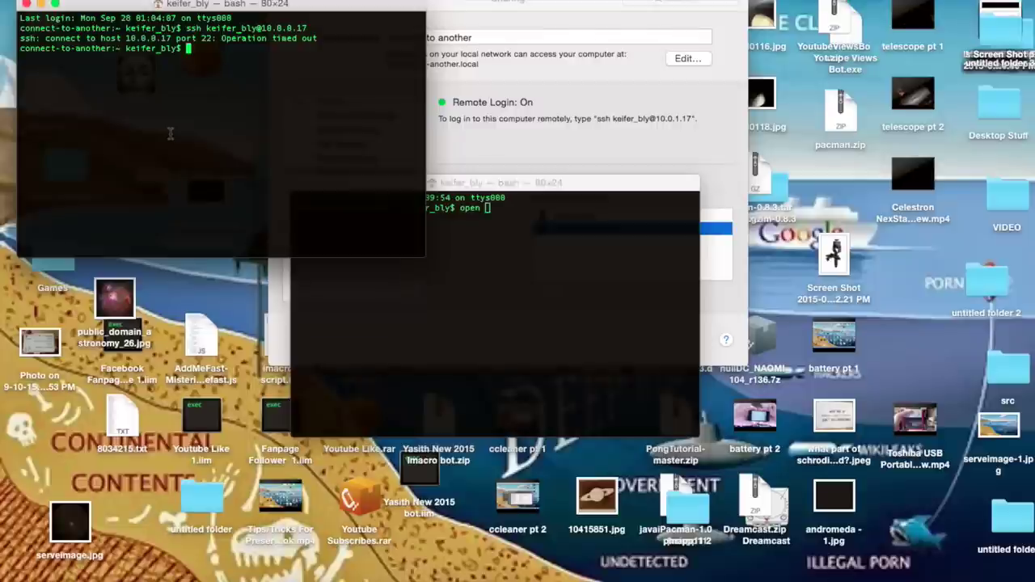
Select the Remote Login ssh command for 10.0.1.17 in Sharing, then return to Terminal.
{"action": "left_click", "coordinate": [712, 96]}
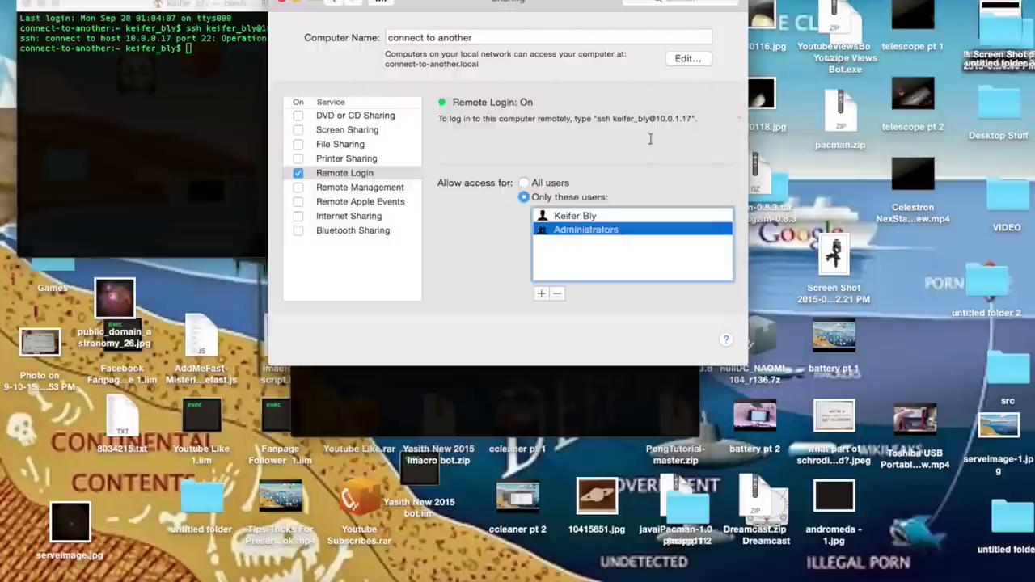
{"action": "left_click_drag", "start_coordinate": [597, 118], "coordinate": [693, 118]}
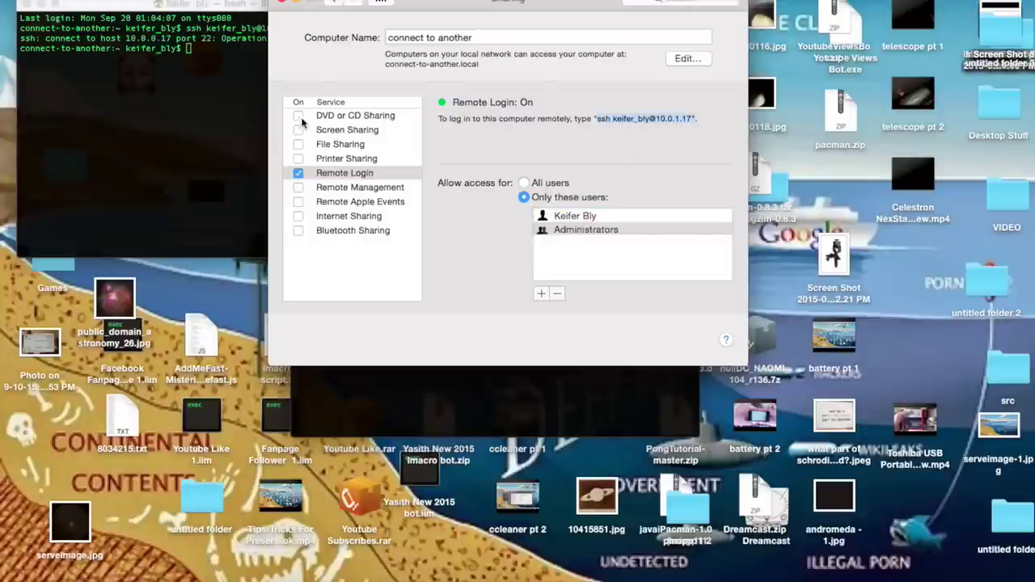
{"action": "left_click", "coordinate": [242, 121]}
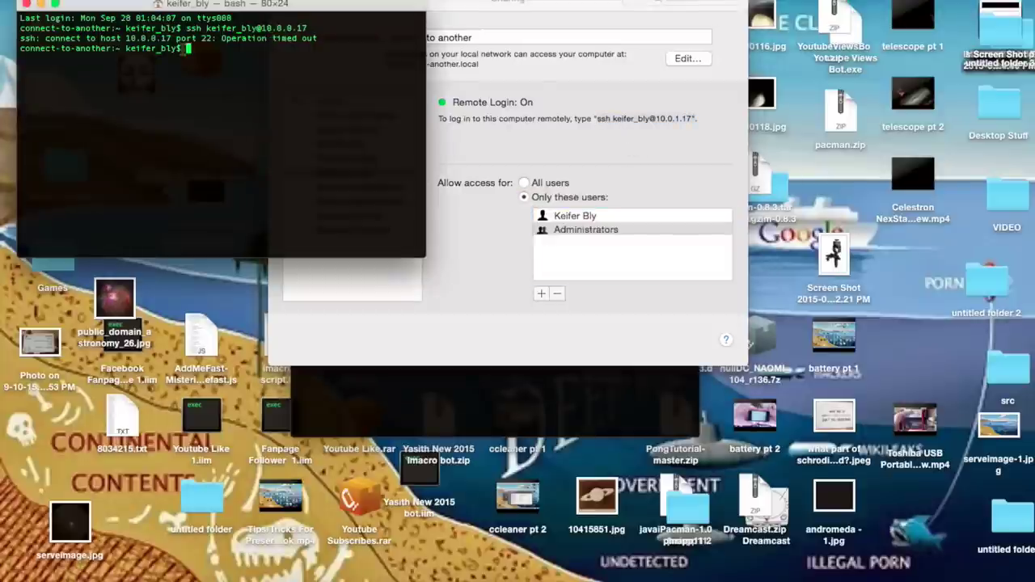
List local network devices with arp -a, then draft and erase an ssh command to 10.1.1.1.
{"action": "type", "text": "a"}
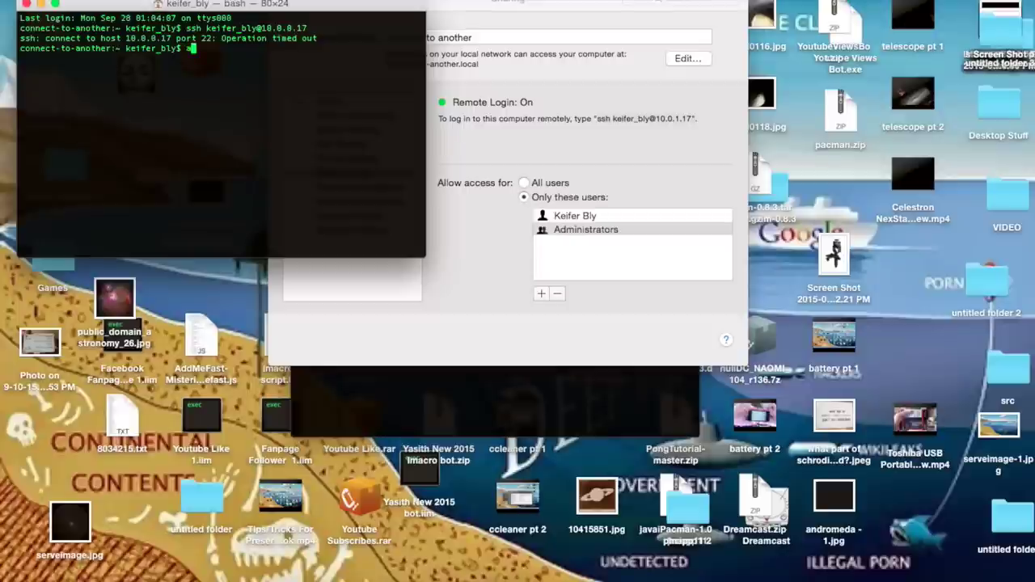
{"action": "type", "text": "rp -a"}
{"action": "key", "text": "Return"}
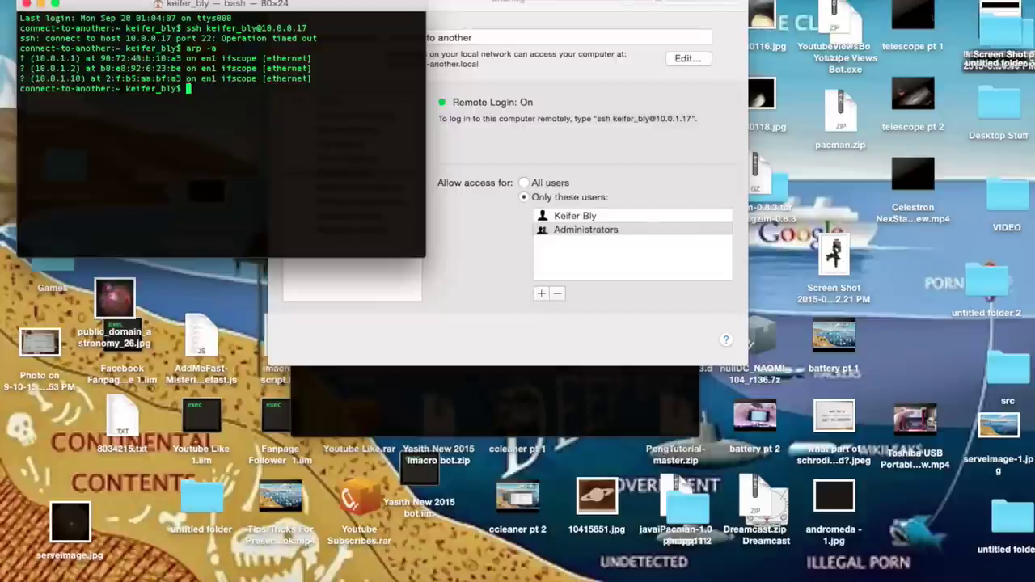
{"action": "type", "text": "ssh"}
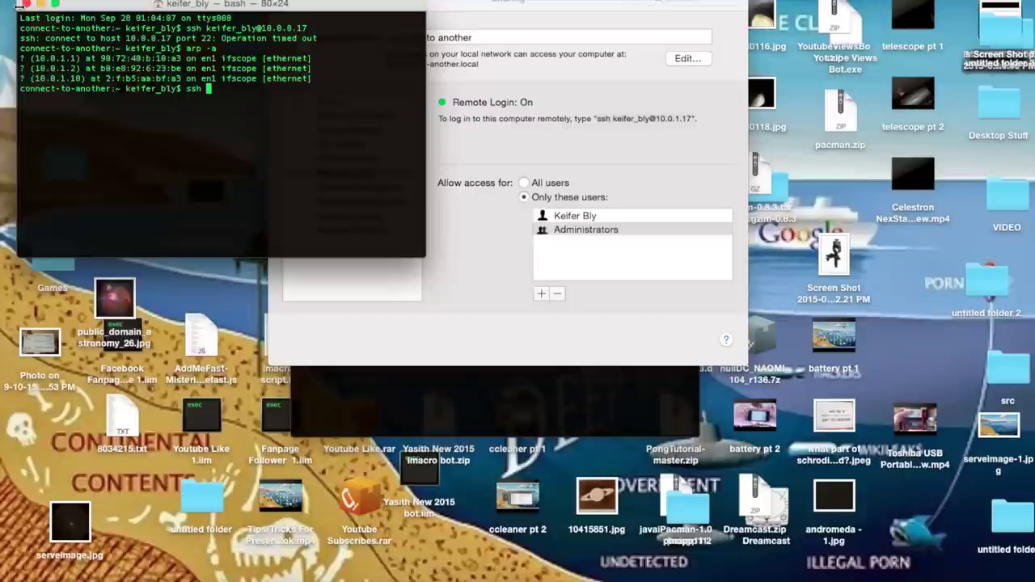
{"action": "type", "text": "username"}
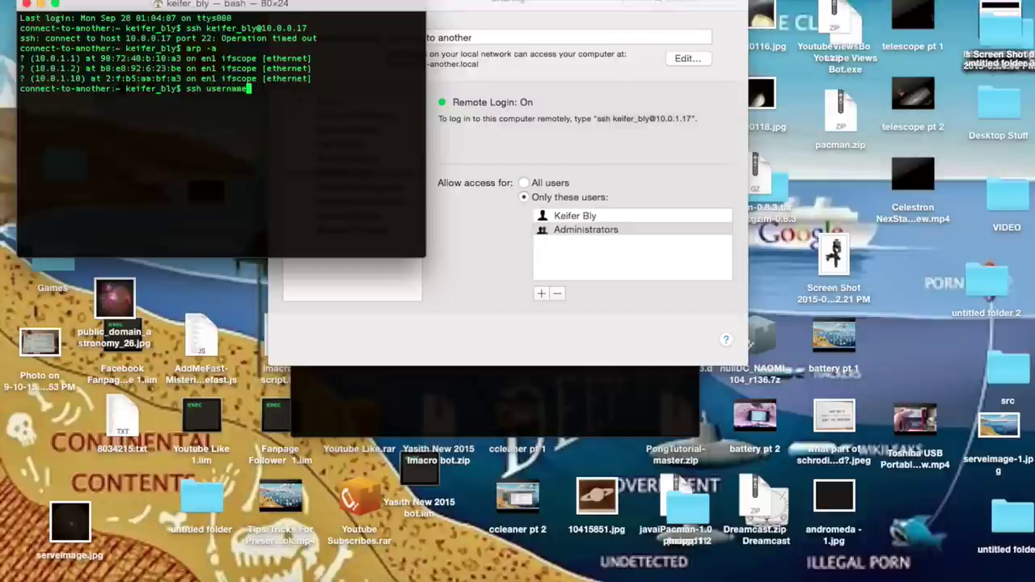
{"action": "type", "text": "@@"}
{"action": "key", "text": "BackSpace"}
{"action": "type", "text": "10.1.1.1"}
{"action": "key", "text": "BackSpace"}
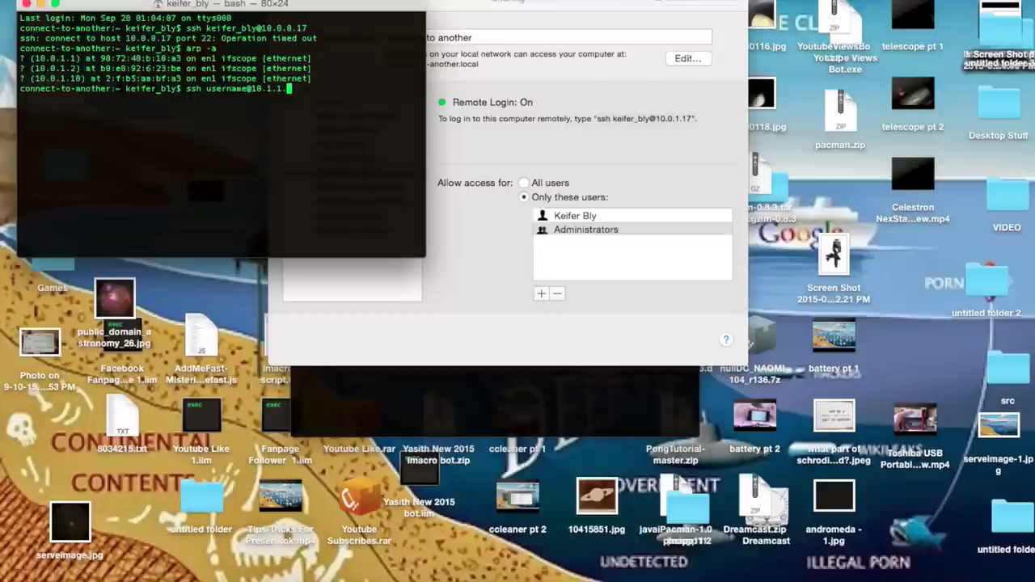
{"action": "key", "text": "BackSpace"}
{"action": "key", "text": "BackSpace"}
{"action": "key", "text": "BackSpace"}
{"action": "key", "text": "BackSpace"}
{"action": "key", "text": "BackSpace"}
{"action": "key", "text": "BackSpace"}
{"action": "key", "text": "BackSpace"}
{"action": "key", "text": "BackSpace"}
{"action": "key", "text": "BackSpace"}
{"action": "key", "text": "BackSpace"}
{"action": "key", "text": "BackSpace"}
{"action": "key", "text": "BackSpace"}
{"action": "key", "text": "BackSpace"}
{"action": "key", "text": "BackSpace"}
{"action": "key", "text": "BackSpace"}
{"action": "key", "text": "BackSpace"}
{"action": "key", "text": "BackSpace"}
{"action": "key", "text": "BackSpace"}
{"action": "key", "text": "BackSpace"}
{"action": "key", "text": "BackSpace"}
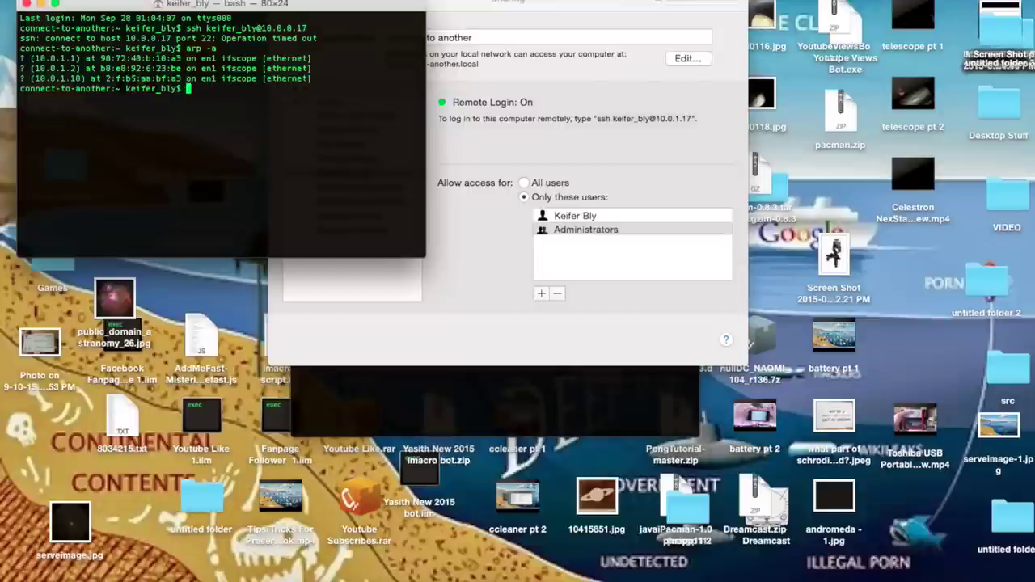